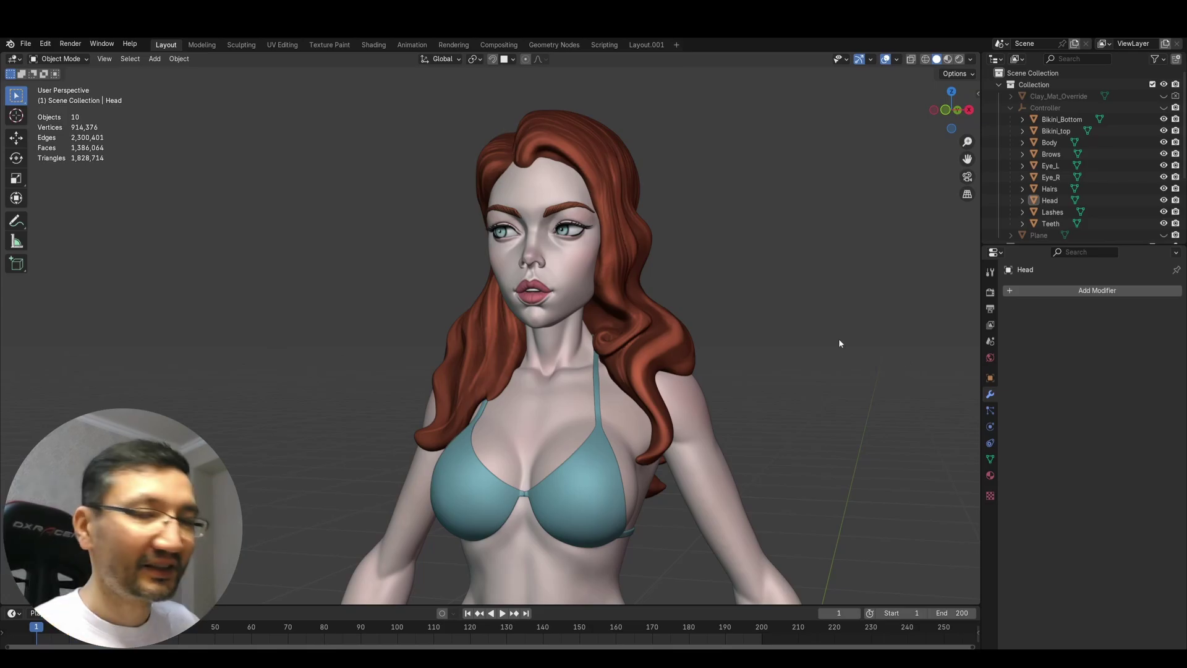
- Orbit and zoom around the character's face and head, then deselect the head
{"action": "middle_click_drag", "start_coordinate": [714, 263], "coordinate": [744, 292]}
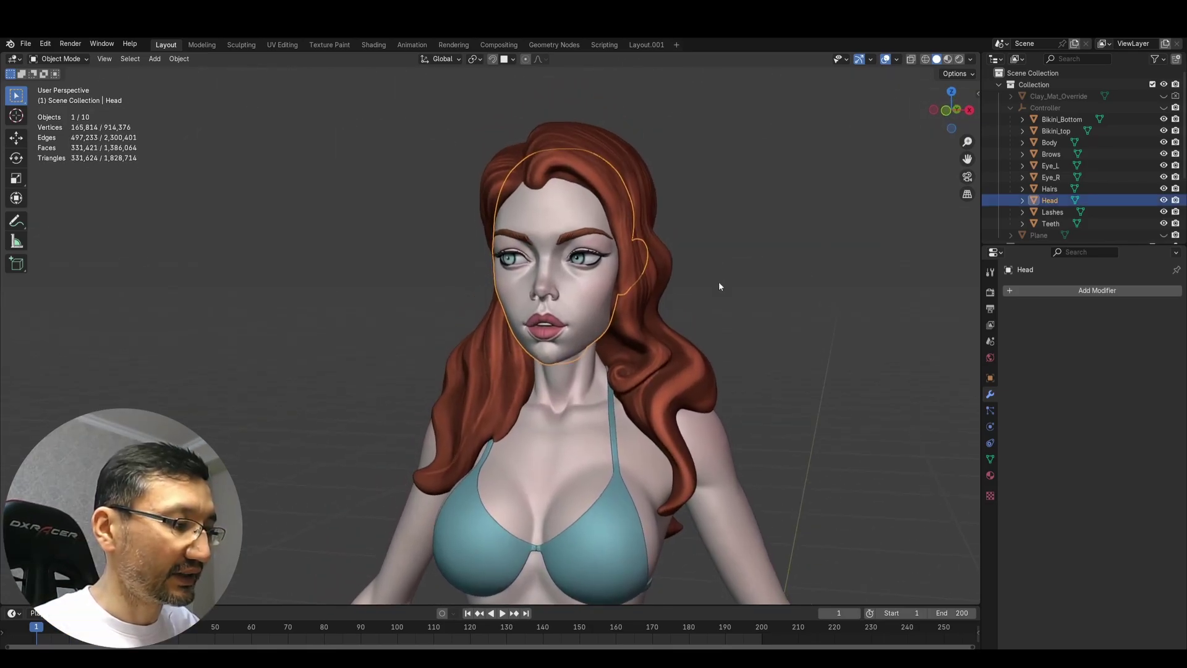
{"action": "scroll", "coordinate": [754, 288], "scroll_direction": "up", "scroll_amount": 1}
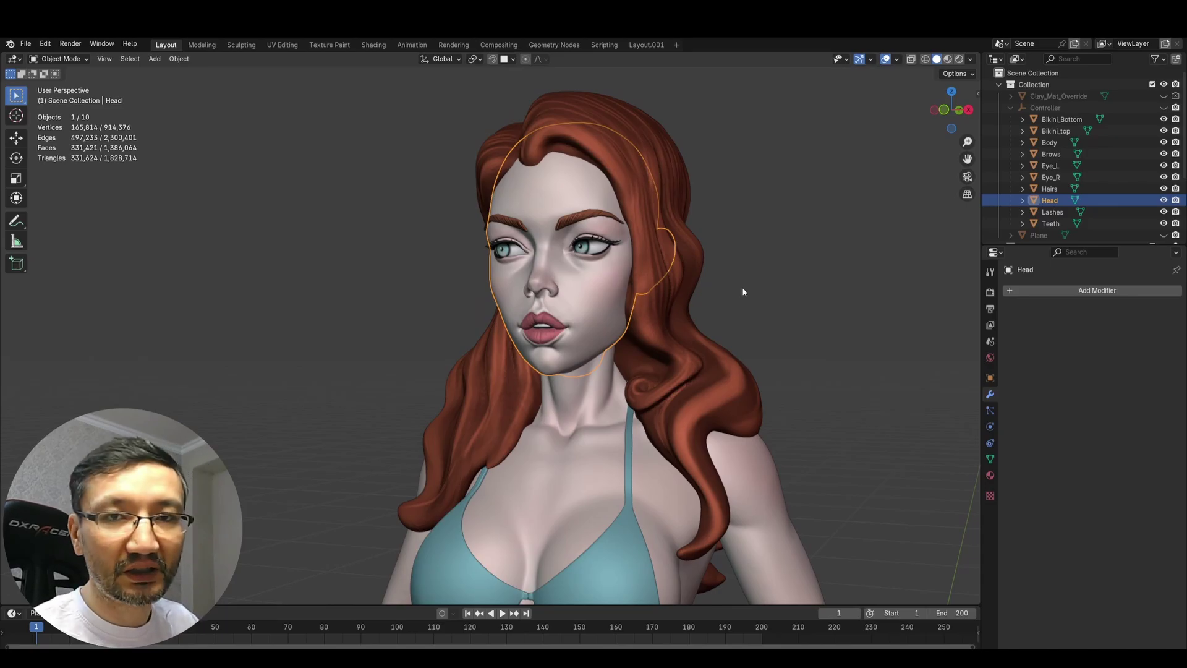
{"action": "middle_click_drag", "start_coordinate": [743, 291], "coordinate": [542, 436]}
{"action": "middle_click_drag", "start_coordinate": [542, 437], "coordinate": [556, 303], "text": "shift"}
{"action": "middle_click_drag", "start_coordinate": [556, 303], "coordinate": [558, 413], "text": "ctrl"}
{"action": "left_click", "coordinate": [746, 373]}
- Select the body mesh and inspect it from side and front, then deselect it
{"action": "middle_click_drag", "start_coordinate": [709, 353], "coordinate": [709, 433], "text": "ctrl"}
{"action": "middle_click_drag", "start_coordinate": [709, 433], "coordinate": [432, 332], "text": "shift"}
{"action": "left_click", "coordinate": [621, 334]}
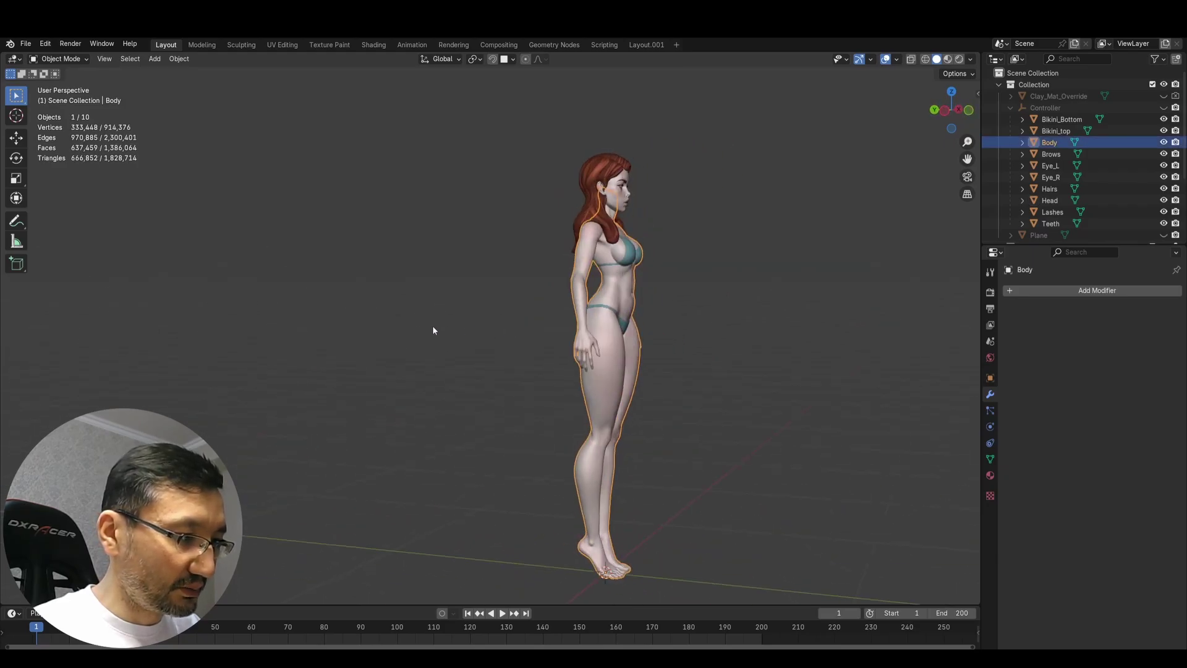
{"action": "middle_click_drag", "start_coordinate": [624, 358], "coordinate": [736, 429]}
{"action": "scroll", "coordinate": [742, 371], "scroll_direction": "up", "scroll_amount": 5}
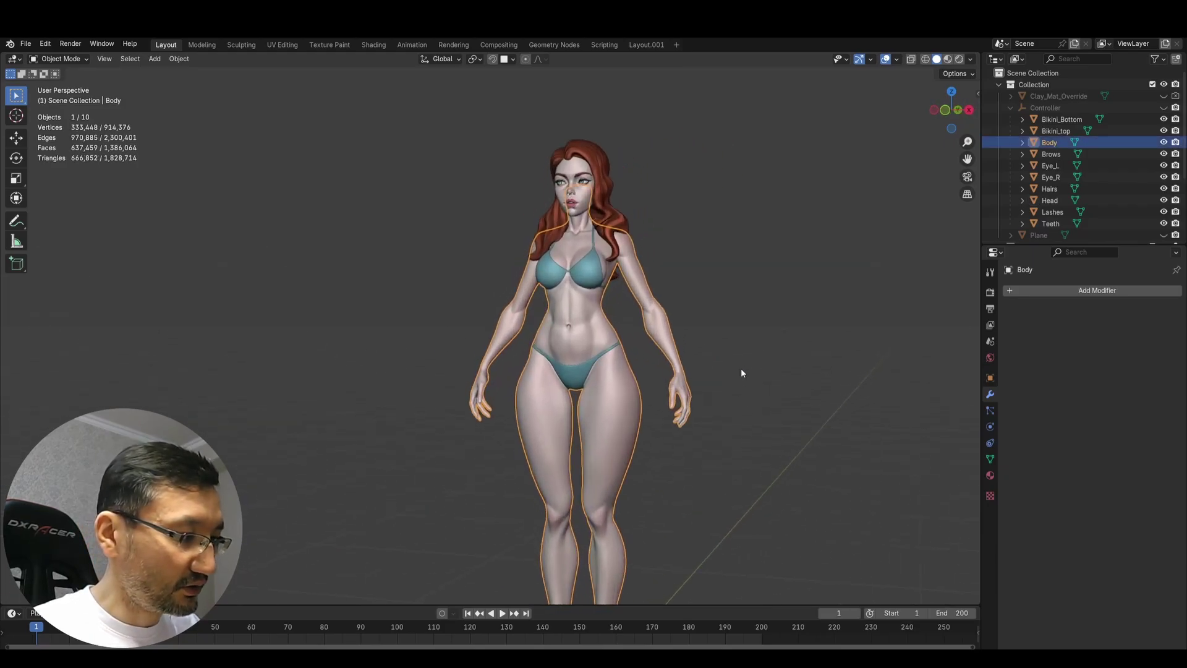
{"action": "left_click", "coordinate": [728, 356]}
{"action": "scroll", "coordinate": [736, 347], "scroll_direction": "up", "scroll_amount": 4}
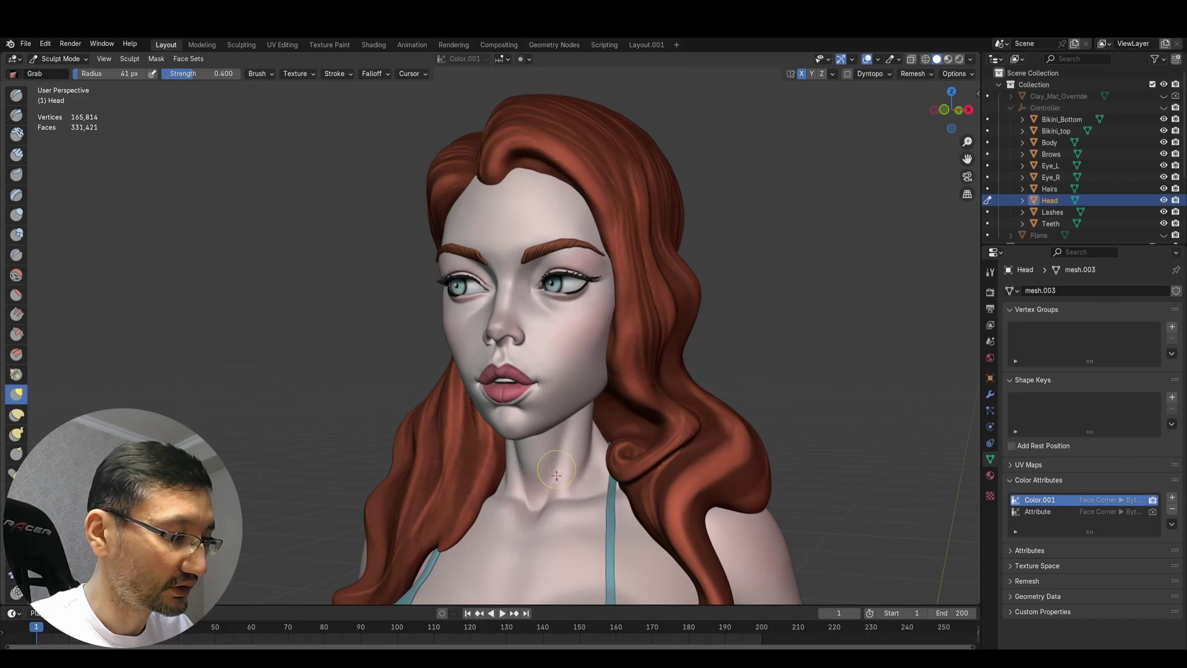
- Switch the sculpt target with Alt+Q and turn the view so the face looks at the camera
{"action": "key", "text": "alt+q"}
{"action": "key", "text": "alt+q"}
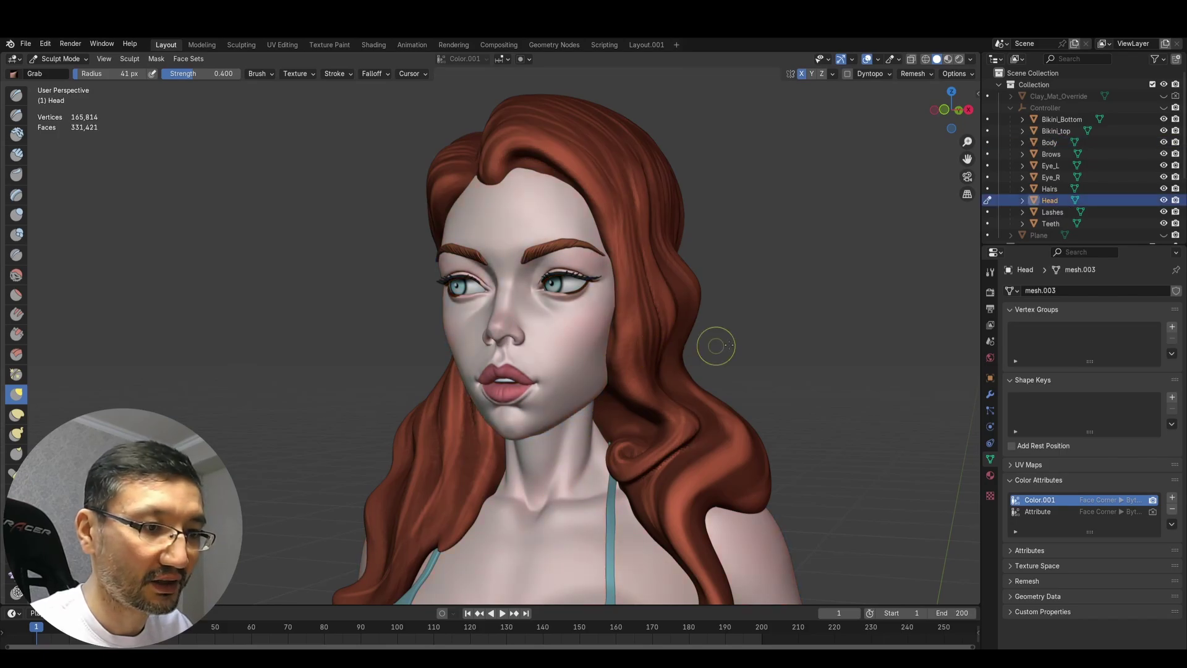
{"action": "middle_click_drag", "start_coordinate": [766, 305], "coordinate": [871, 302]}
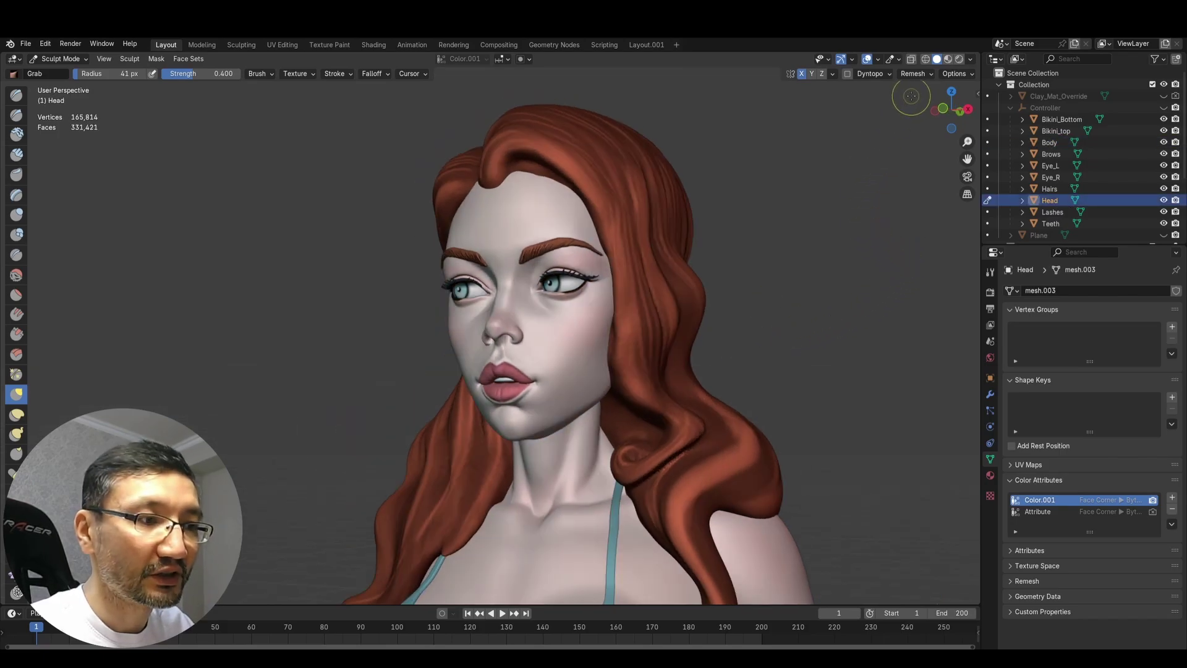
{"action": "middle_click_drag", "start_coordinate": [909, 98], "coordinate": [832, 222]}
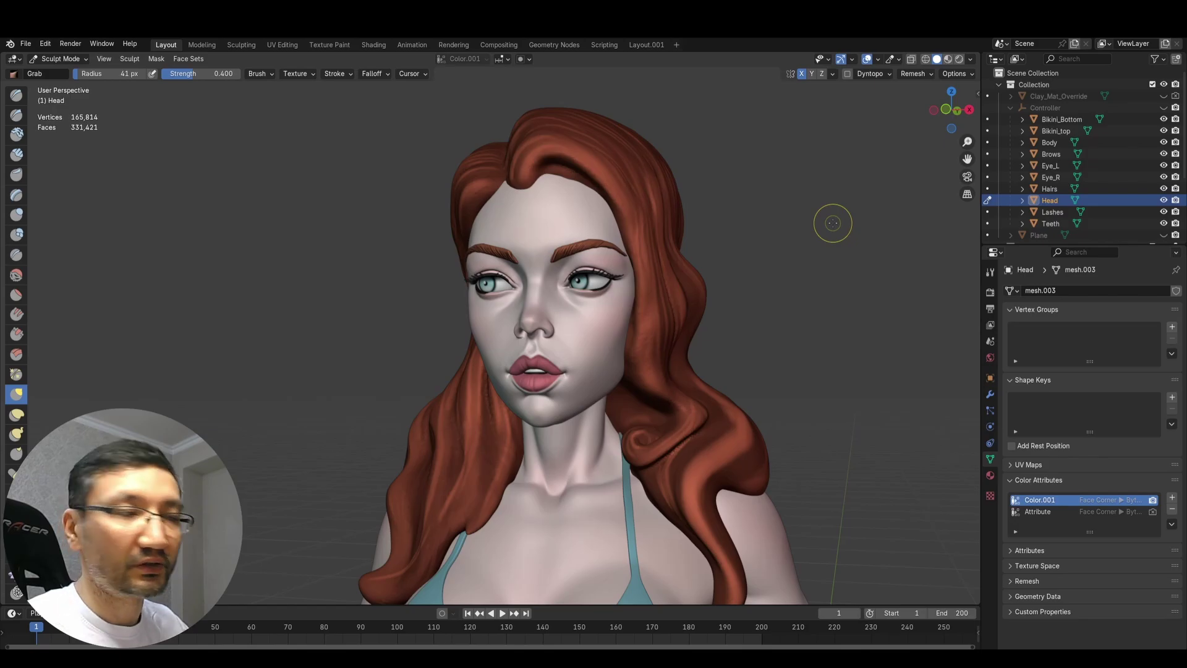
{"action": "middle_click_drag", "start_coordinate": [833, 222], "coordinate": [925, 118]}
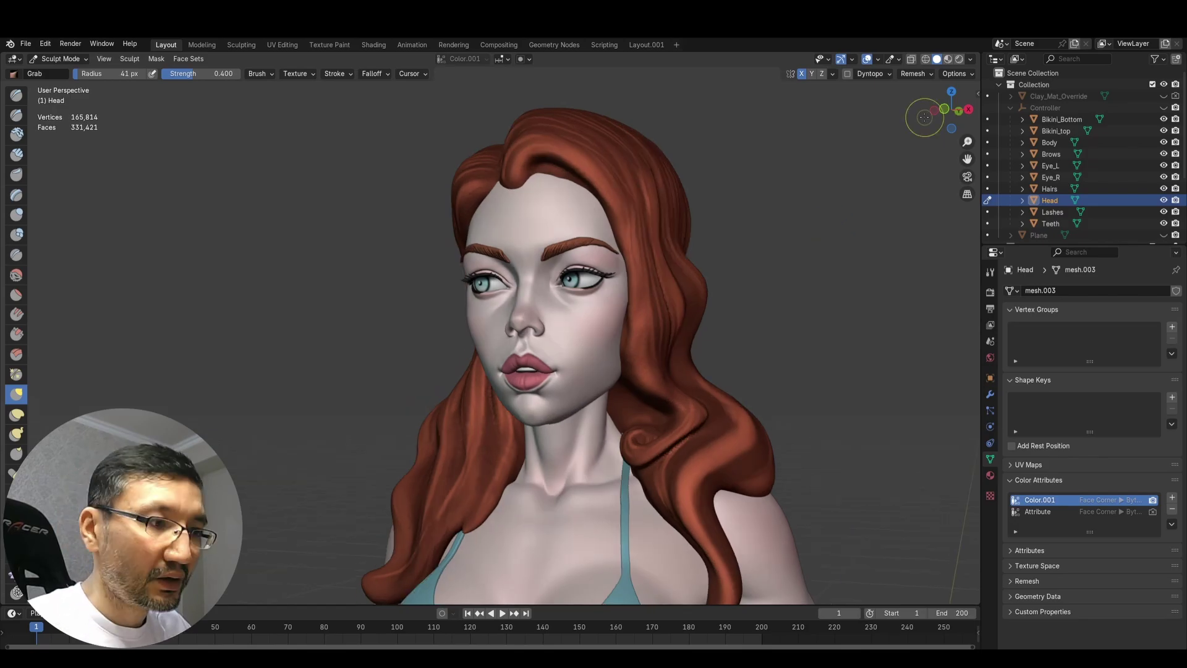
- Voxel-remesh the head at 0.01 m, inspect it, then undo back to 165,814 vertices
{"action": "left_click", "coordinate": [914, 74]}
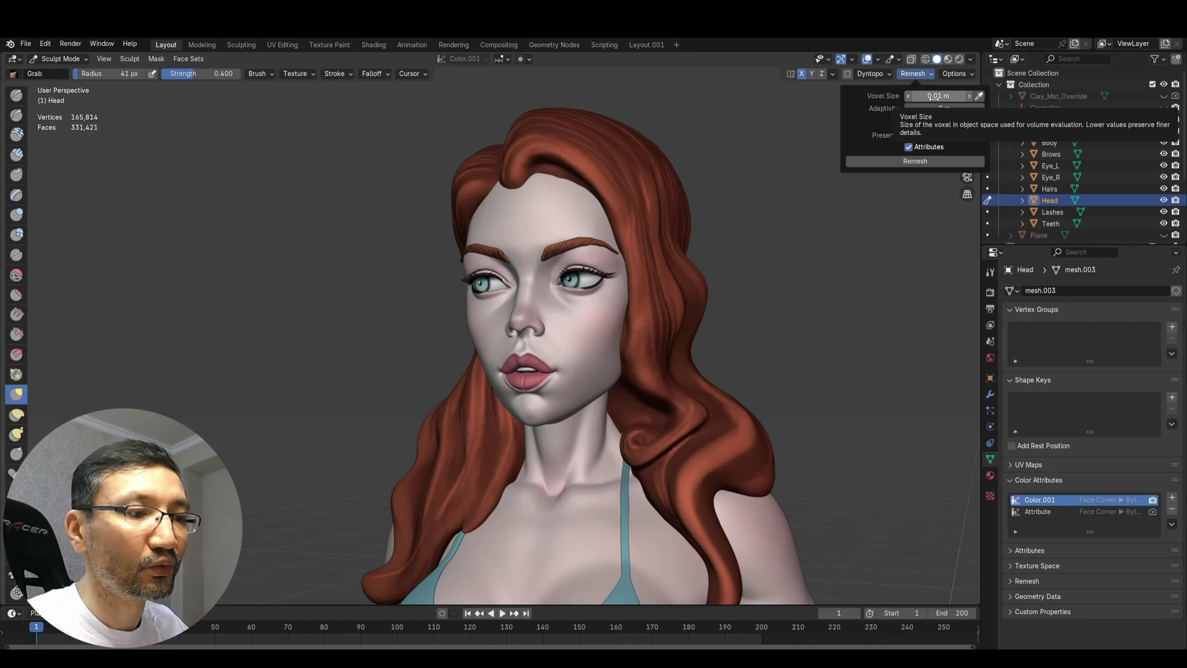
{"action": "left_click", "coordinate": [905, 162]}
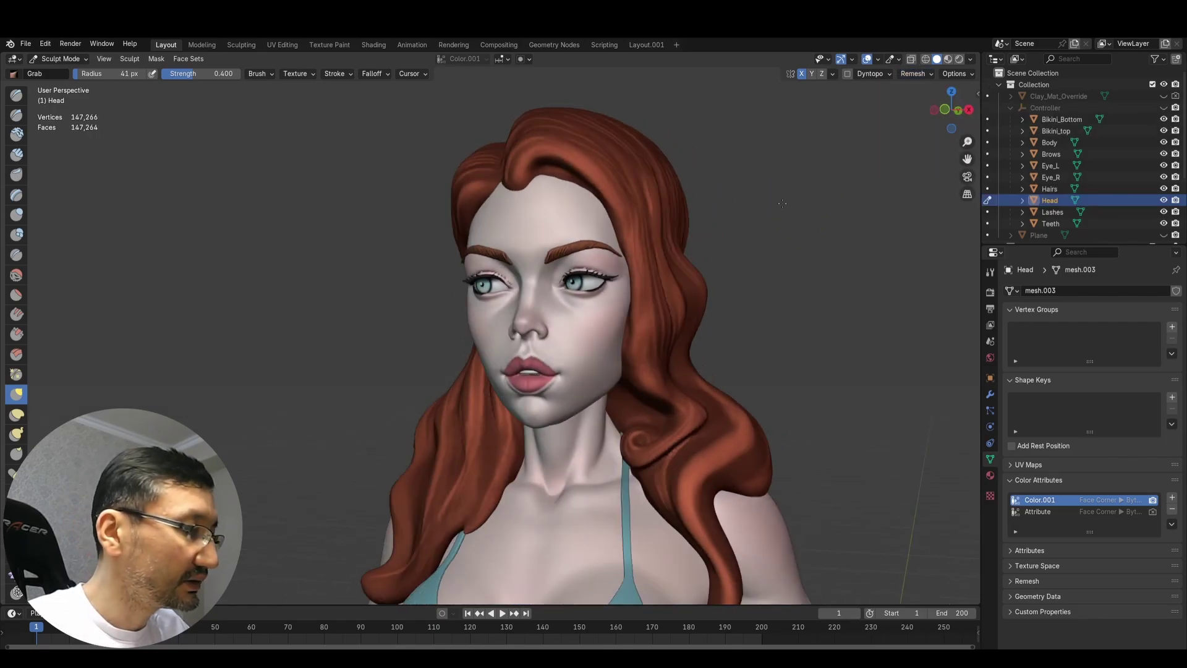
{"action": "middle_click_drag", "start_coordinate": [782, 203], "coordinate": [756, 187]}
{"action": "scroll", "coordinate": [810, 209], "scroll_direction": "up", "scroll_amount": 2}
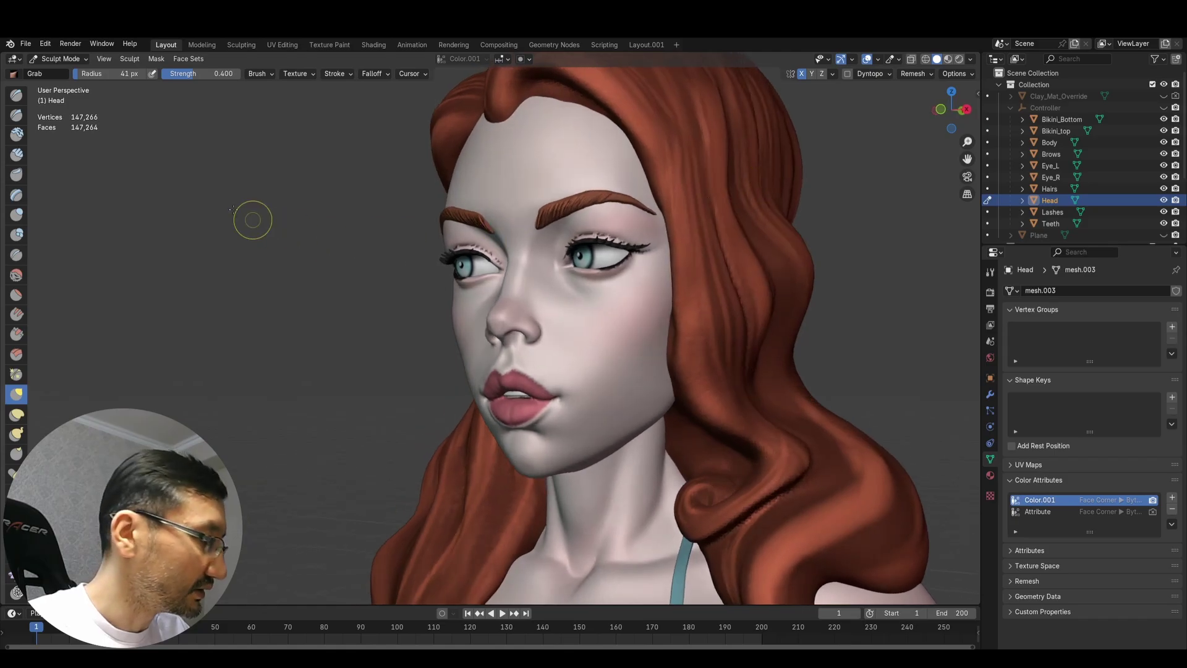
{"action": "key", "text": "ctrl+z"}
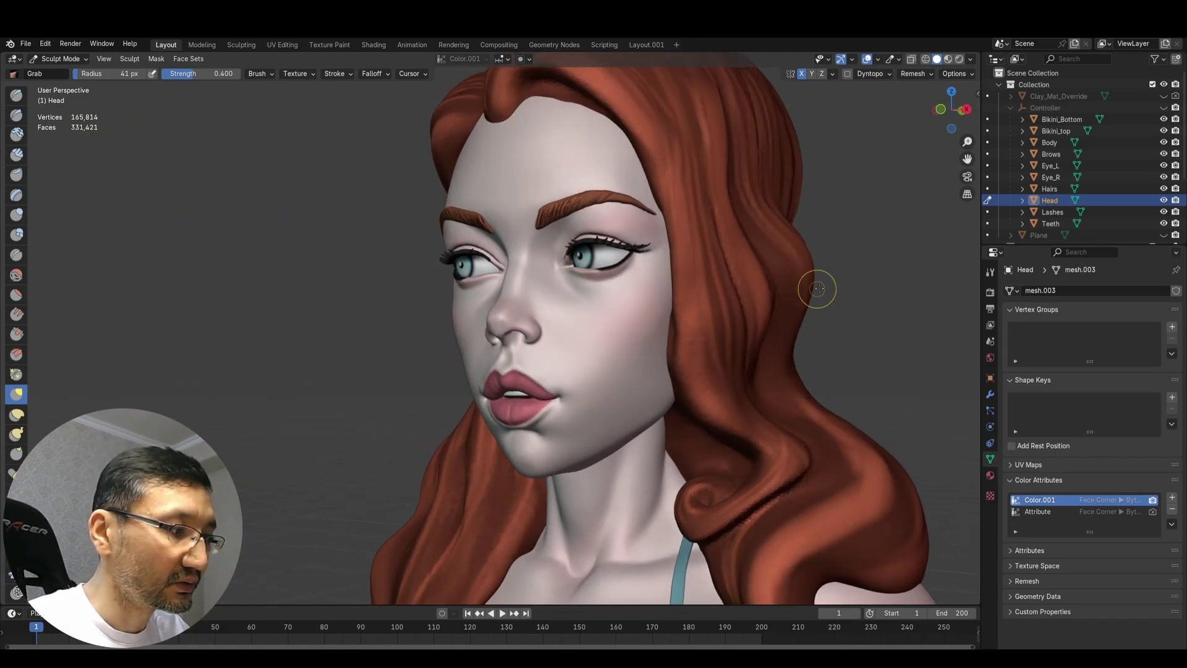
{"action": "mouse_move", "coordinate": [861, 219]}
{"action": "middle_mouse_down", "text": "ctrl"}
{"action": "mouse_move", "coordinate": [808, 239]}
{"action": "mouse_move", "coordinate": [793, 259]}
{"action": "middle_mouse_up", "text": "ctrl"}
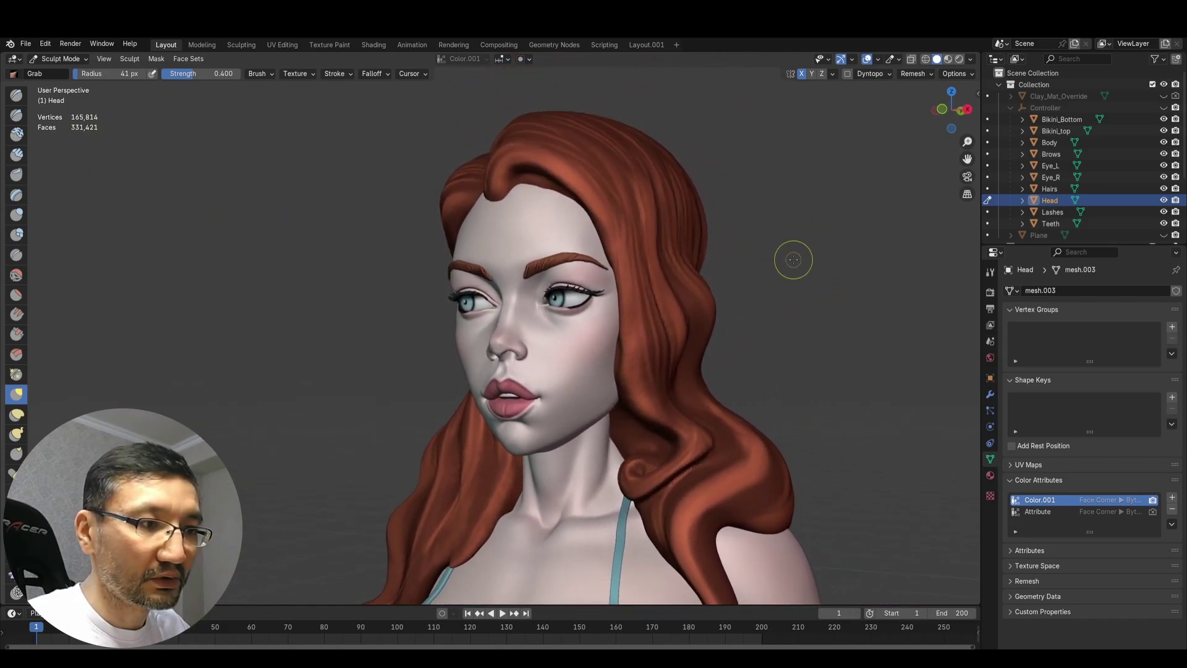
- Set the voxel size to 0.005 m and remesh the head
{"action": "left_click", "coordinate": [929, 74]}
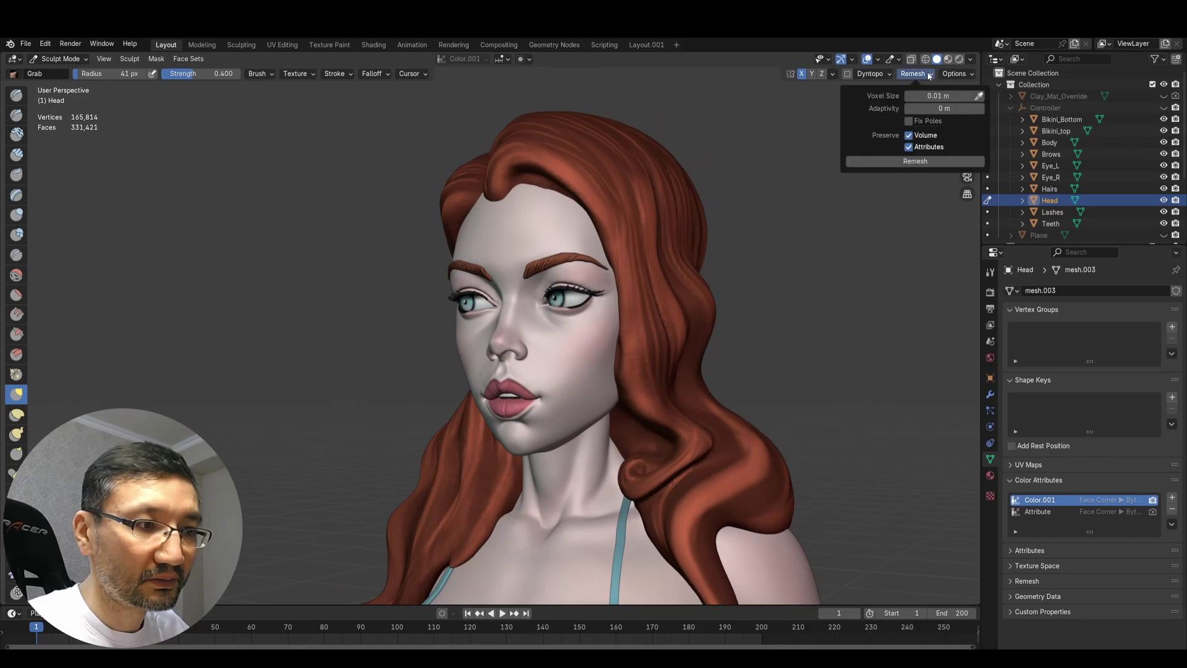
{"action": "left_click", "coordinate": [932, 97]}
{"action": "left_click_drag", "start_coordinate": [919, 97], "coordinate": [923, 98]}
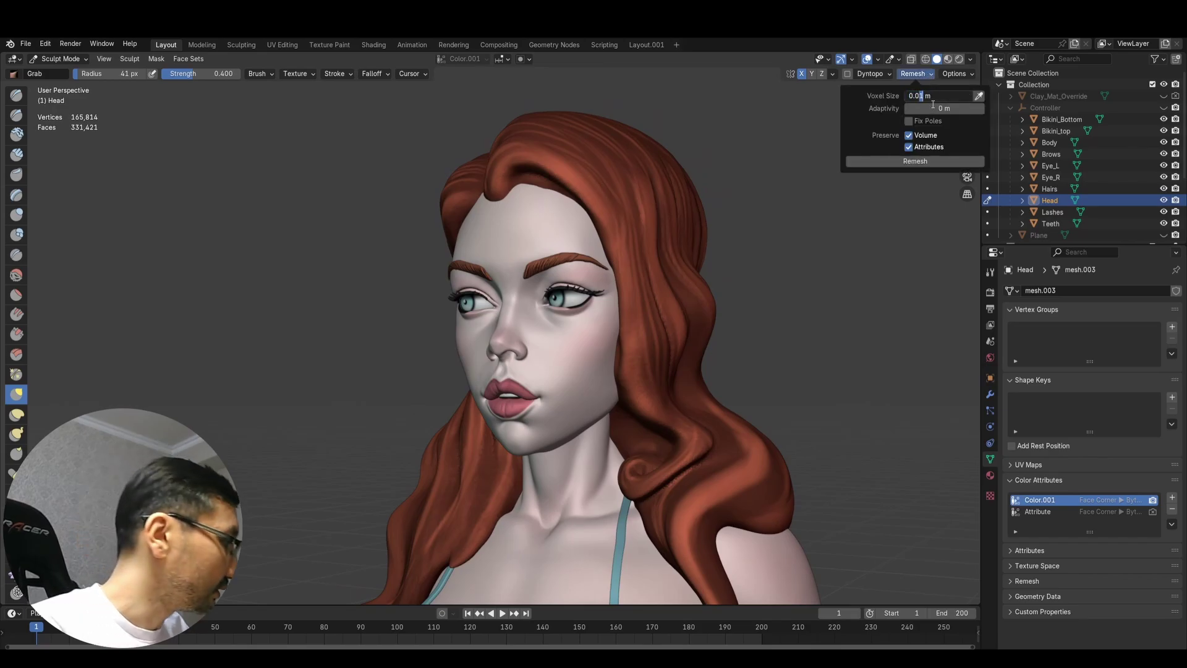
{"action": "key", "text": "BackSpace"}
{"action": "type", "text": "0"}
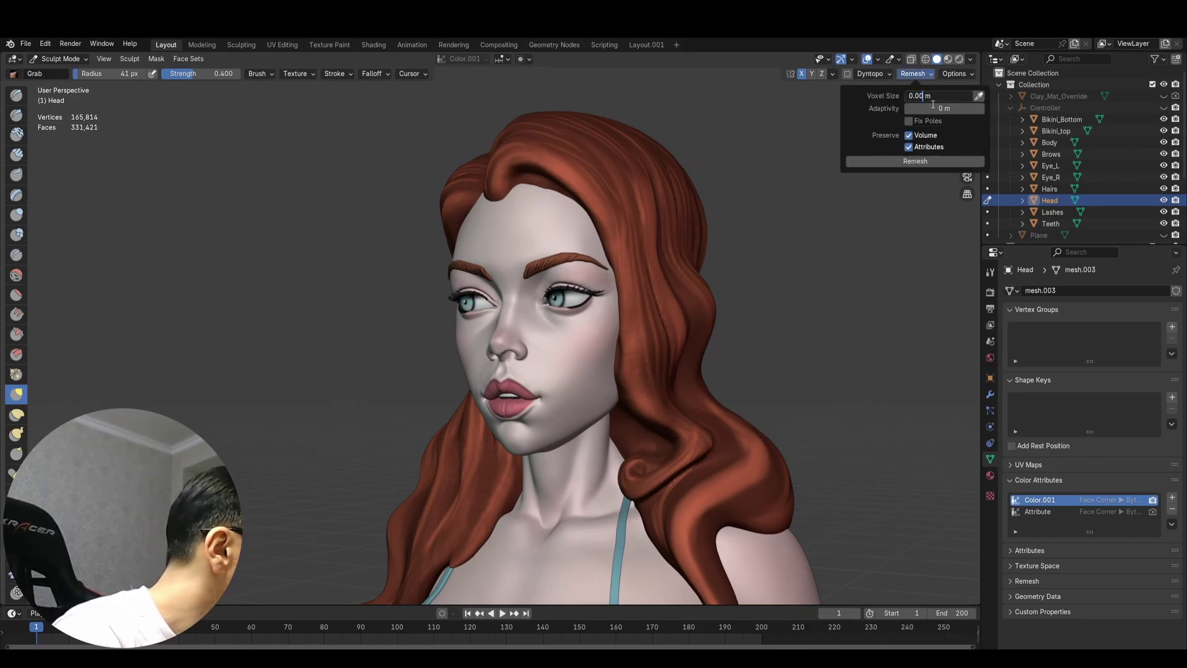
{"action": "type", "text": "5"}
{"action": "key", "text": "Return"}
{"action": "left_click", "coordinate": [915, 162]}
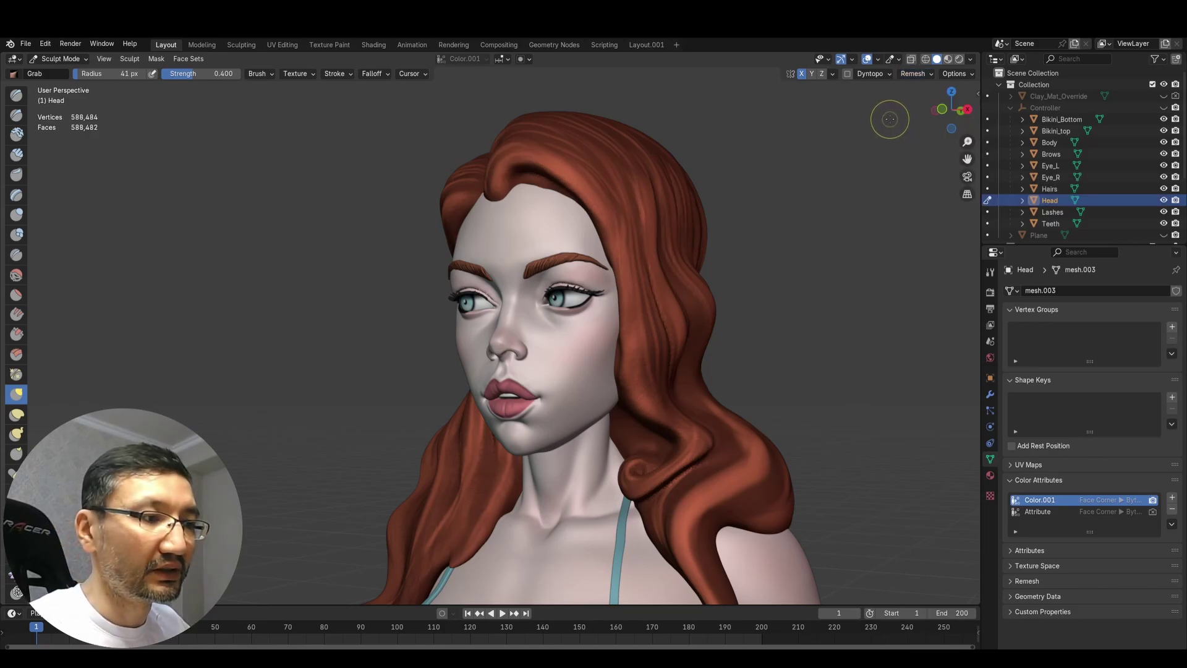
- Remesh the head again at 0.002 m voxels, reaching 3,671,328 vertices
{"action": "left_click", "coordinate": [915, 74]}
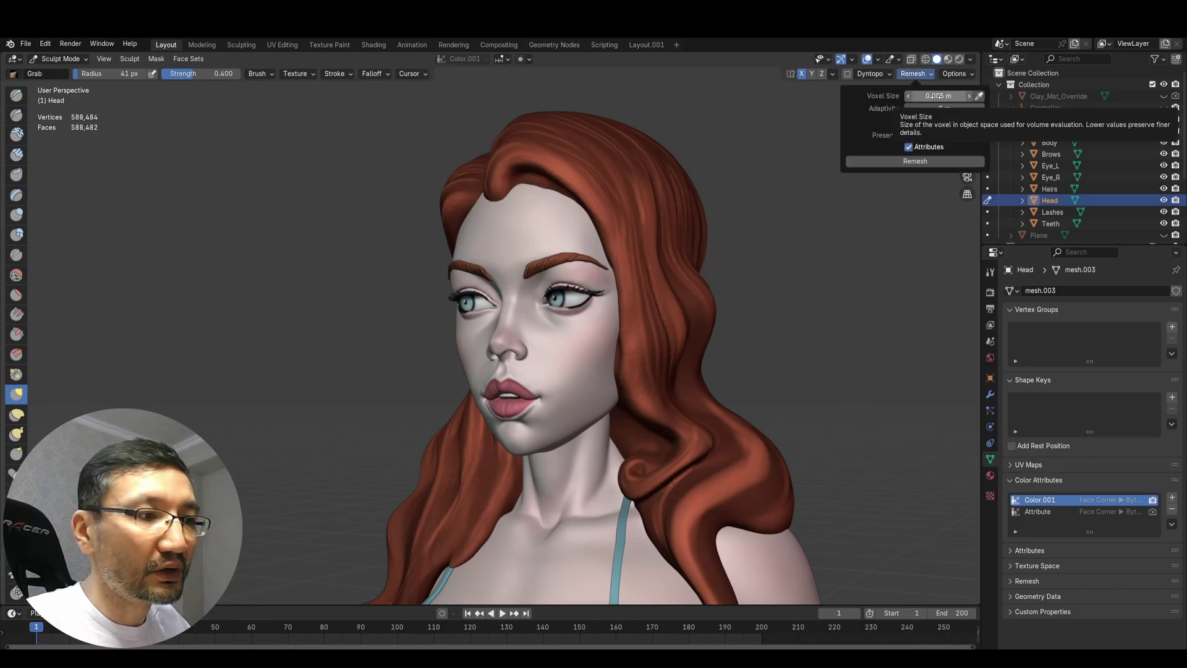
{"action": "left_click", "coordinate": [937, 95]}
{"action": "left_click", "coordinate": [925, 96]}
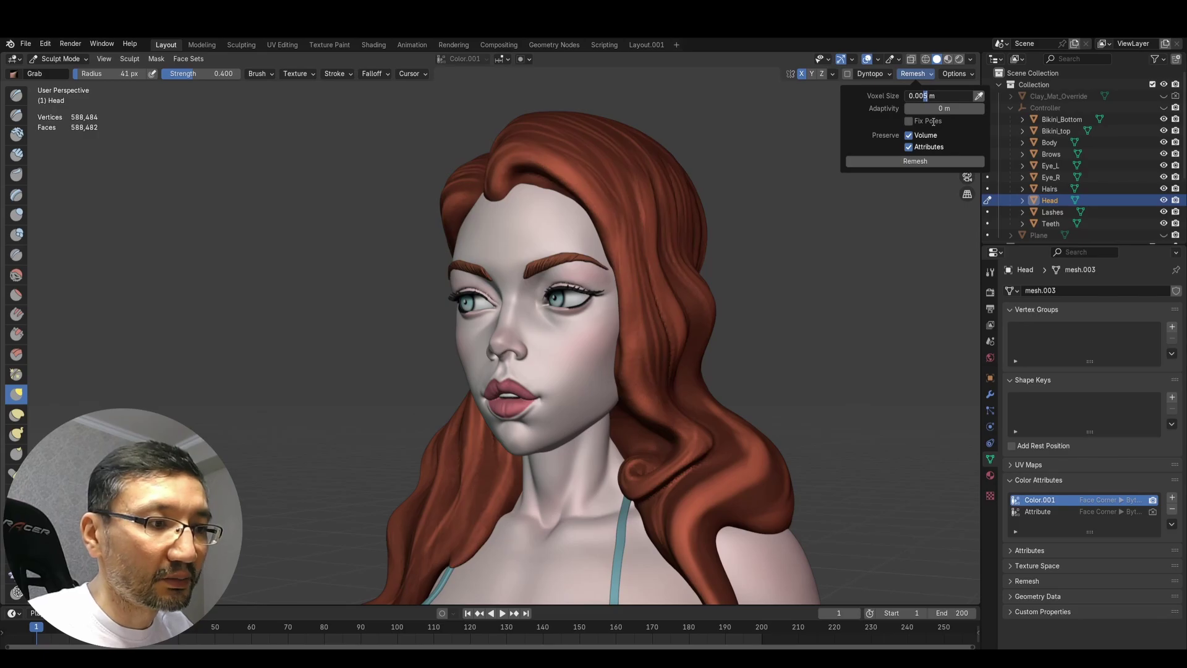
{"action": "type", "text": "2"}
{"action": "key", "text": "Return"}
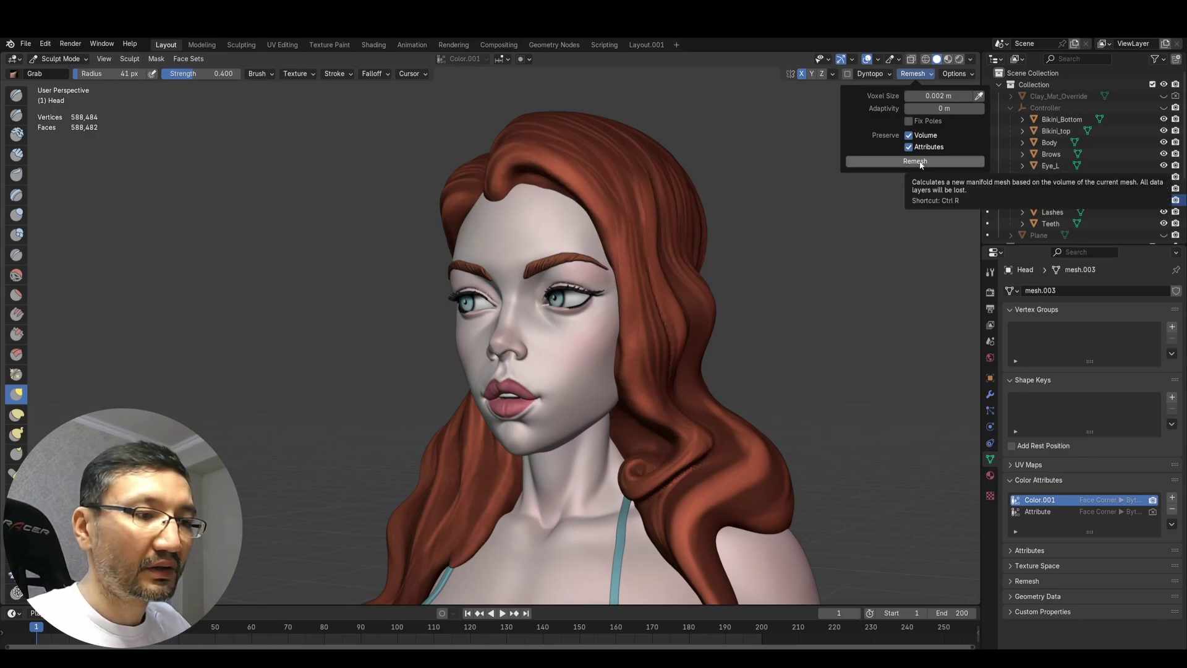
{"action": "left_click", "coordinate": [917, 162]}
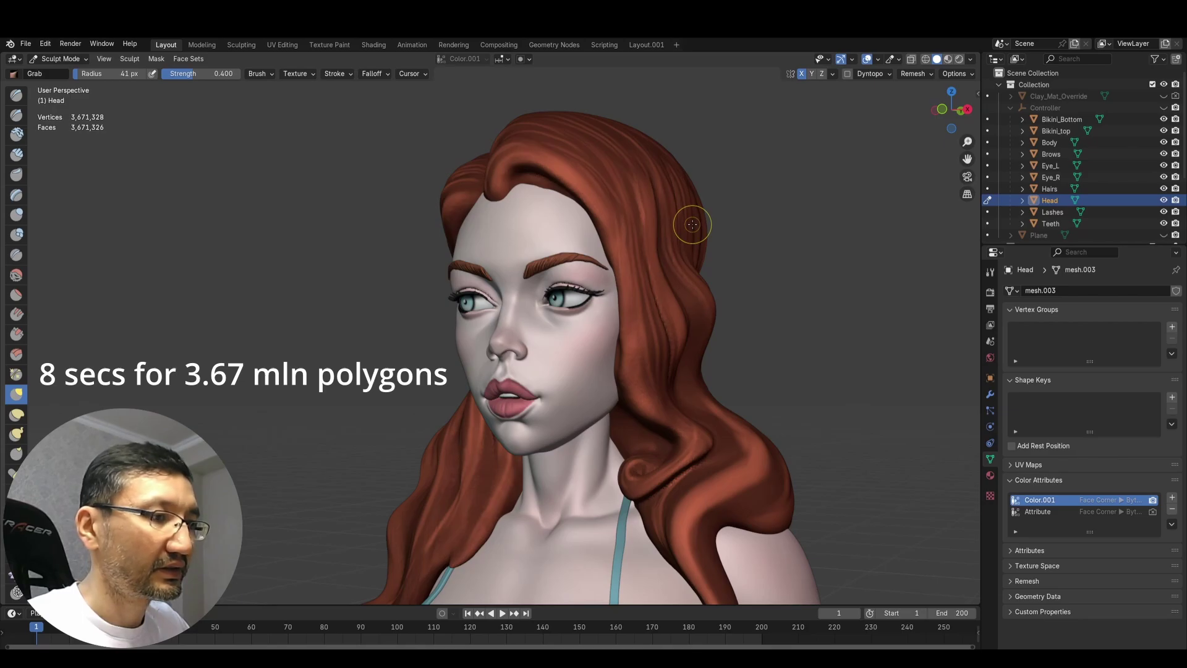
{"action": "left_click", "coordinate": [916, 74]}
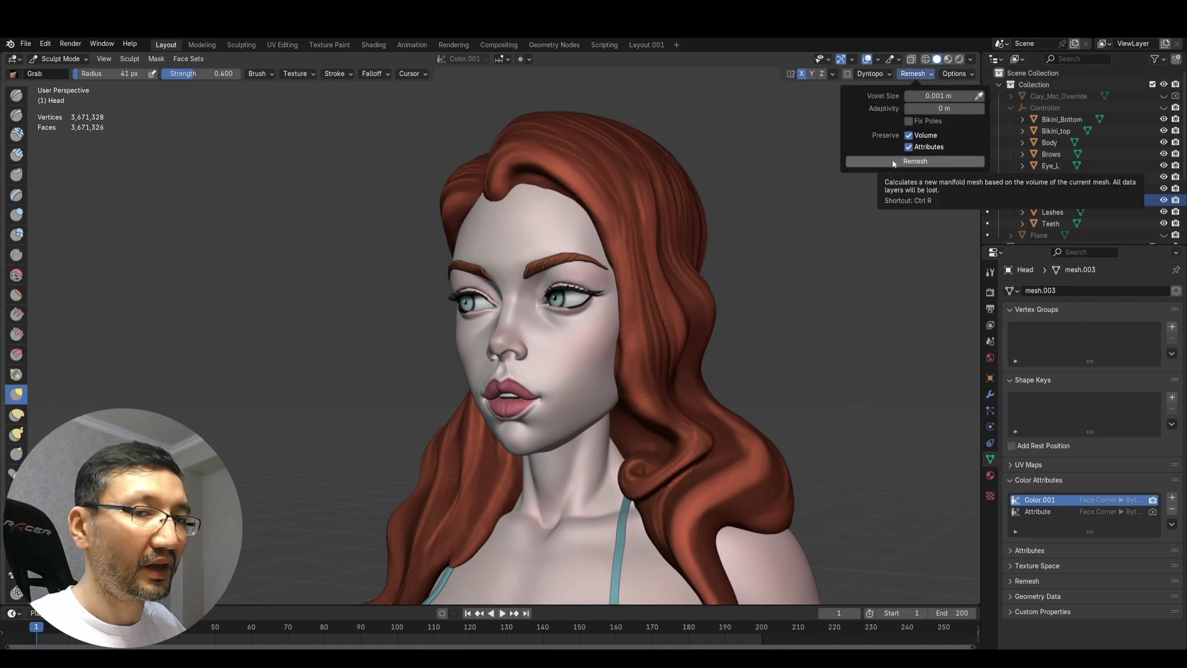
- Remesh the head at 0.001 m to 14,685,906 vertices and switch to Draw Sharp near the cheek
{"action": "left_click", "coordinate": [893, 162]}
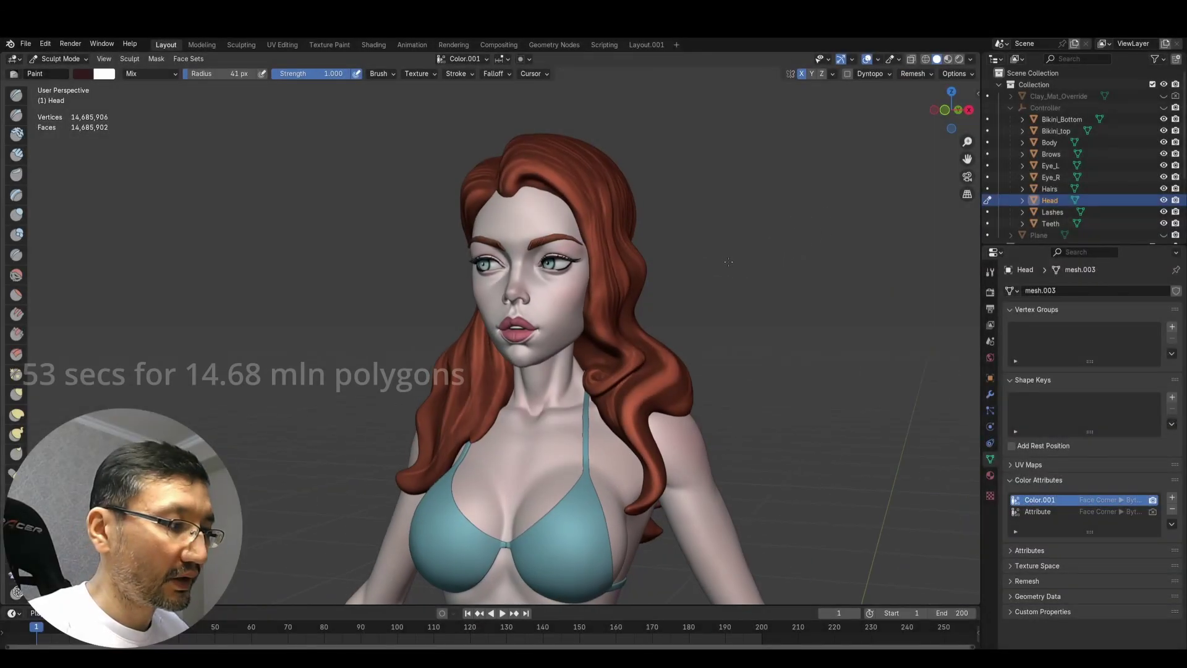
{"action": "mouse_move", "coordinate": [728, 262]}
{"action": "middle_mouse_down"}
{"action": "mouse_move", "coordinate": [717, 263]}
{"action": "mouse_move", "coordinate": [745, 265]}
{"action": "middle_mouse_up"}
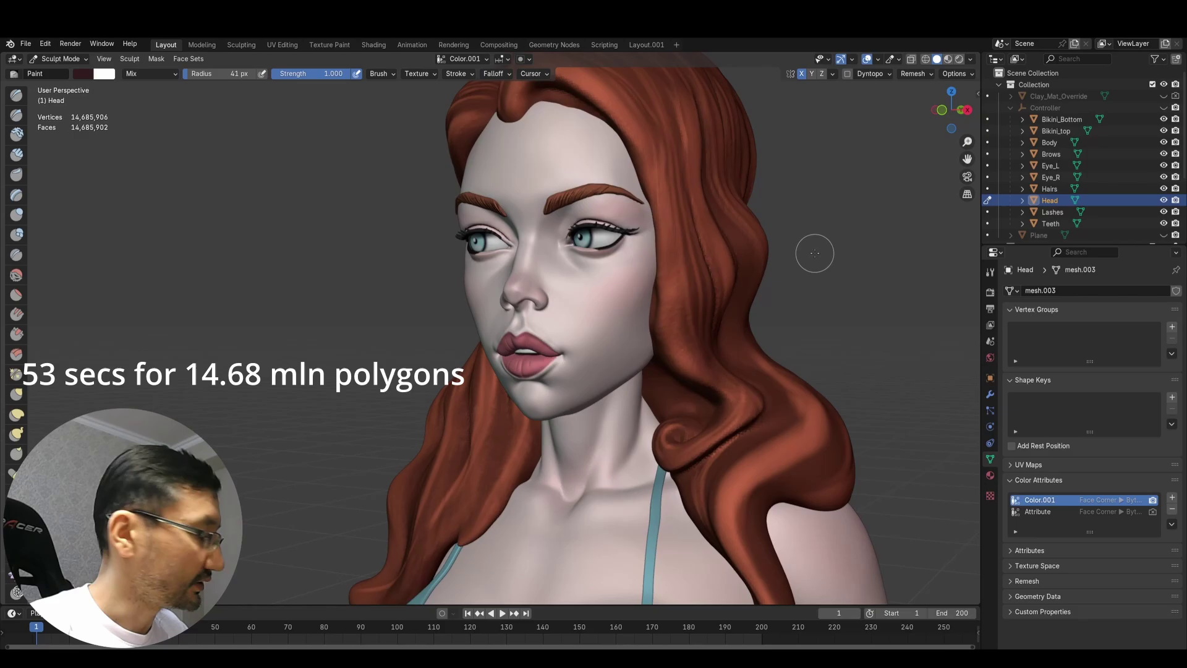
{"action": "key", "text": "x"}
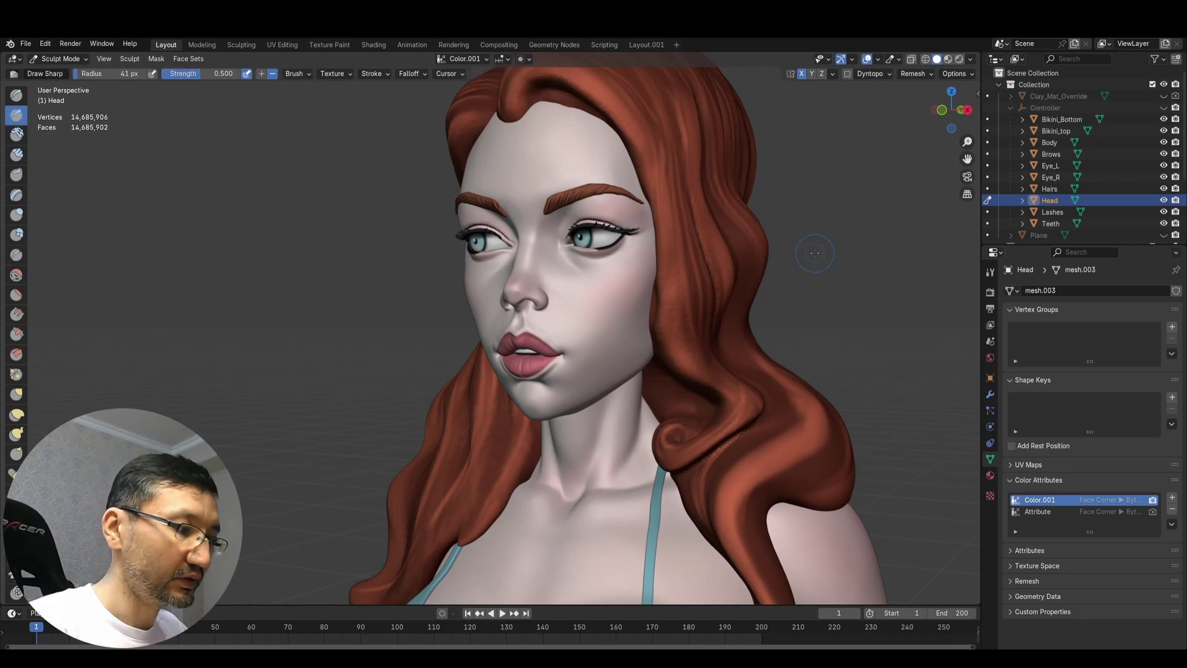
{"action": "middle_click_drag", "start_coordinate": [760, 273], "coordinate": [750, 273]}
{"action": "scroll", "coordinate": [814, 271], "scroll_direction": "up", "scroll_amount": 1}
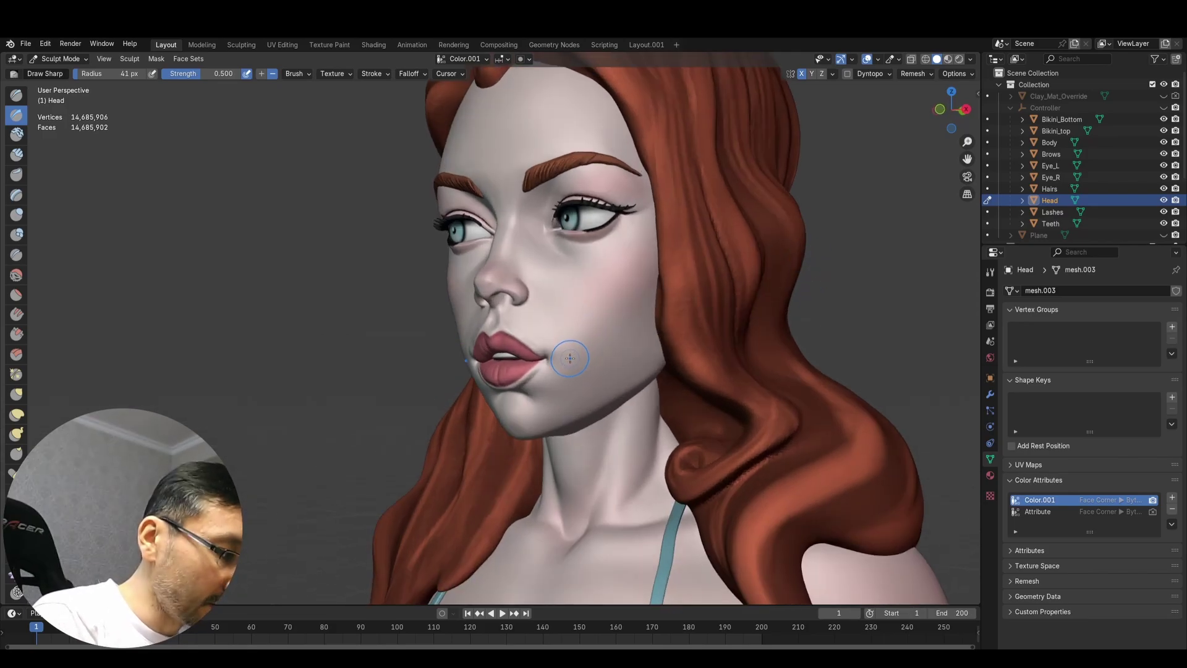
{"action": "mouse_move", "coordinate": [646, 326]}
{"action": "middle_mouse_down"}
{"action": "mouse_move", "coordinate": [632, 322]}
{"action": "mouse_move", "coordinate": [662, 296]}
{"action": "middle_mouse_up"}
{"action": "scroll", "coordinate": [647, 318], "scroll_direction": "up", "scroll_amount": 1}
- Carve diagonal and zigzag test creases on the cheek, undoing each one
{"action": "left_click_drag", "start_coordinate": [588, 345], "coordinate": [668, 272]}
{"action": "mouse_move", "coordinate": [644, 339]}
{"action": "middle_mouse_down"}
{"action": "mouse_move", "coordinate": [704, 340]}
{"action": "mouse_move", "coordinate": [654, 337]}
{"action": "middle_mouse_up"}
{"action": "key", "text": "ctrl+z"}
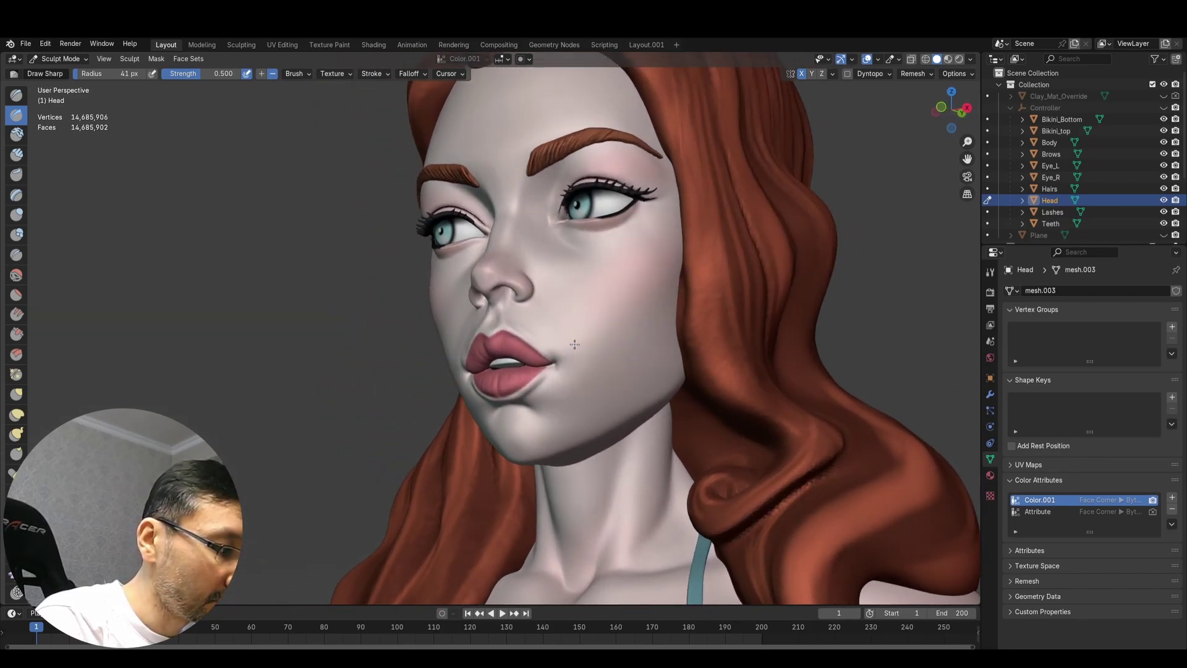
{"action": "mouse_move", "coordinate": [566, 340]}
{"action": "left_mouse_down"}
{"action": "mouse_move", "coordinate": [624, 319]}
{"action": "mouse_move", "coordinate": [640, 337]}
{"action": "left_mouse_up"}
{"action": "middle_click_drag", "start_coordinate": [640, 337], "coordinate": [682, 352]}
{"action": "key", "text": "ctrl+z"}
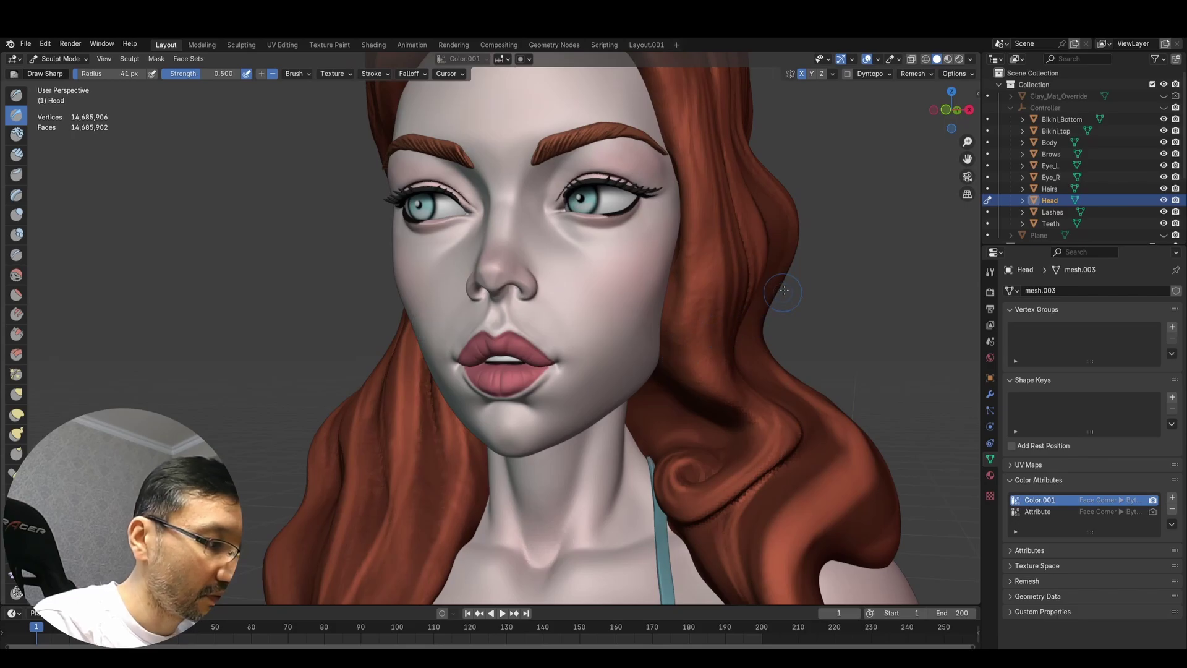
{"action": "middle_click_drag", "start_coordinate": [773, 291], "coordinate": [789, 300]}
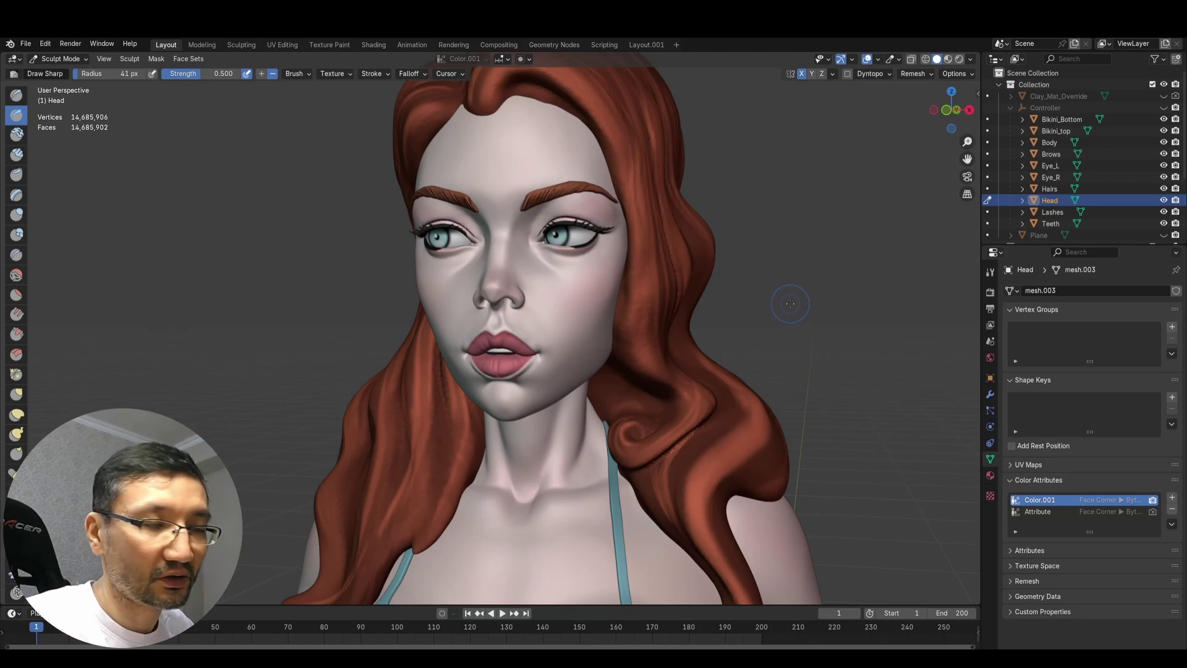
{"action": "key", "text": "ctrl+Tab"}
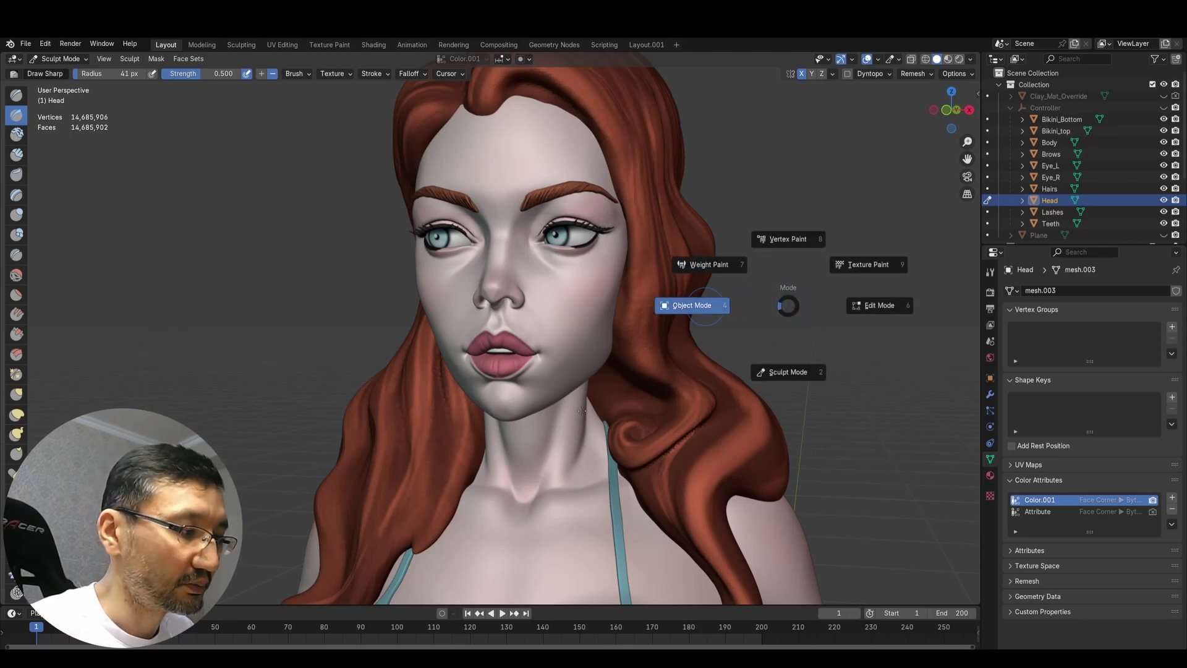
- Put the Head in Object Mode for an orbit check, then return to Sculpt Mode and open the Remesh popover
{"action": "left_click", "coordinate": [566, 359]}
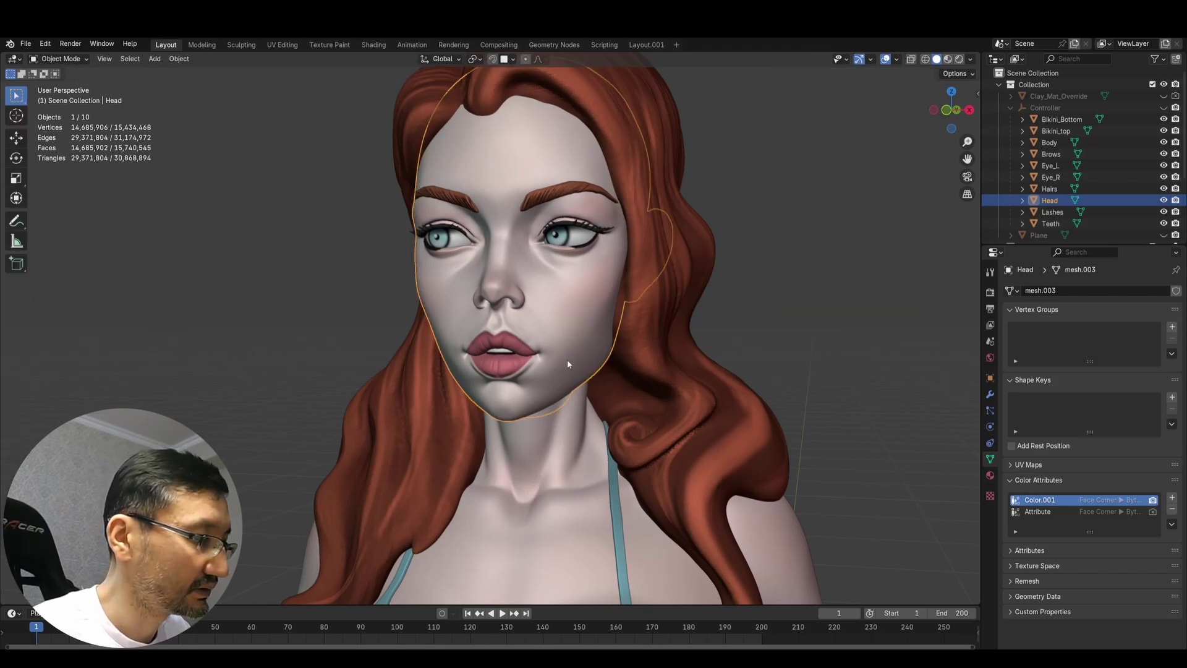
{"action": "middle_click_drag", "start_coordinate": [553, 342], "coordinate": [615, 334]}
{"action": "key", "text": "ctrl+Tab"}
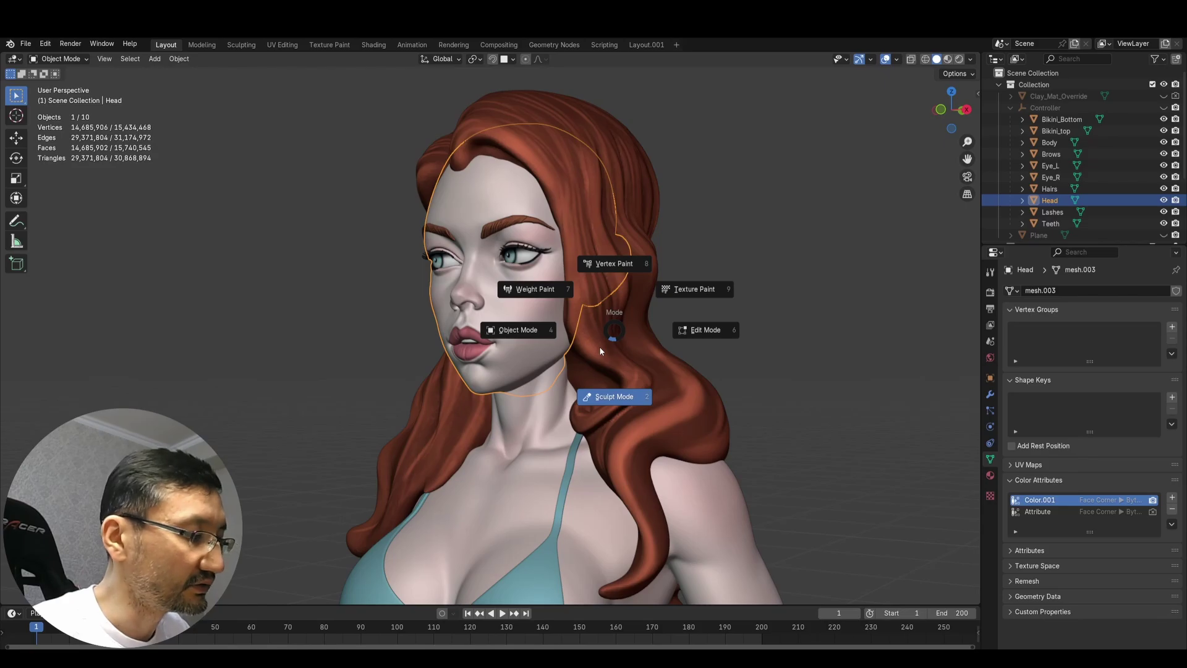
{"action": "left_click", "coordinate": [569, 312]}
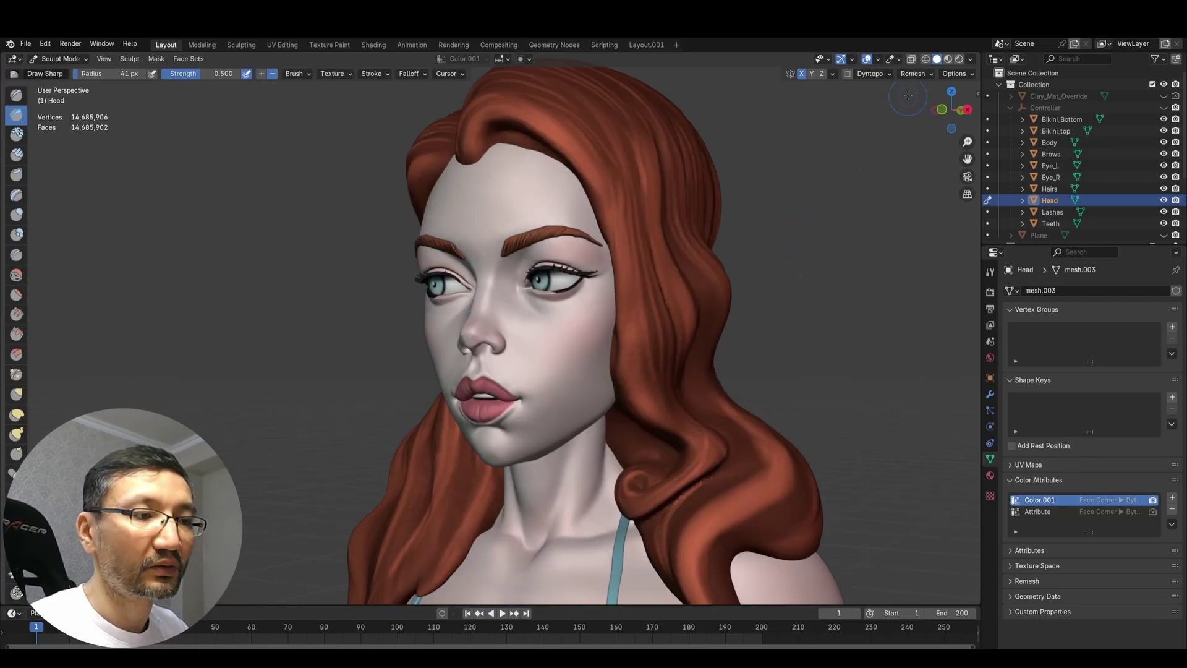
{"action": "left_click", "coordinate": [913, 73]}
- Set the voxel size to 0.0009 m and remesh the head to 18,128,196 vertices
{"action": "left_click", "coordinate": [919, 96]}
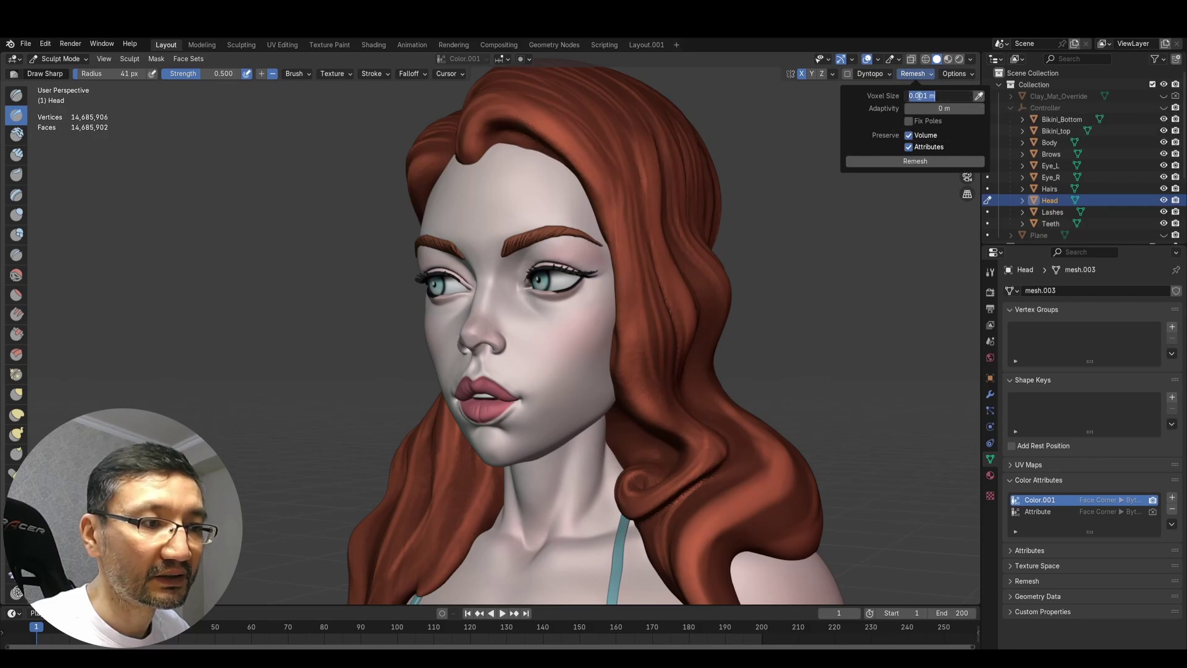
{"action": "left_click", "coordinate": [925, 96]}
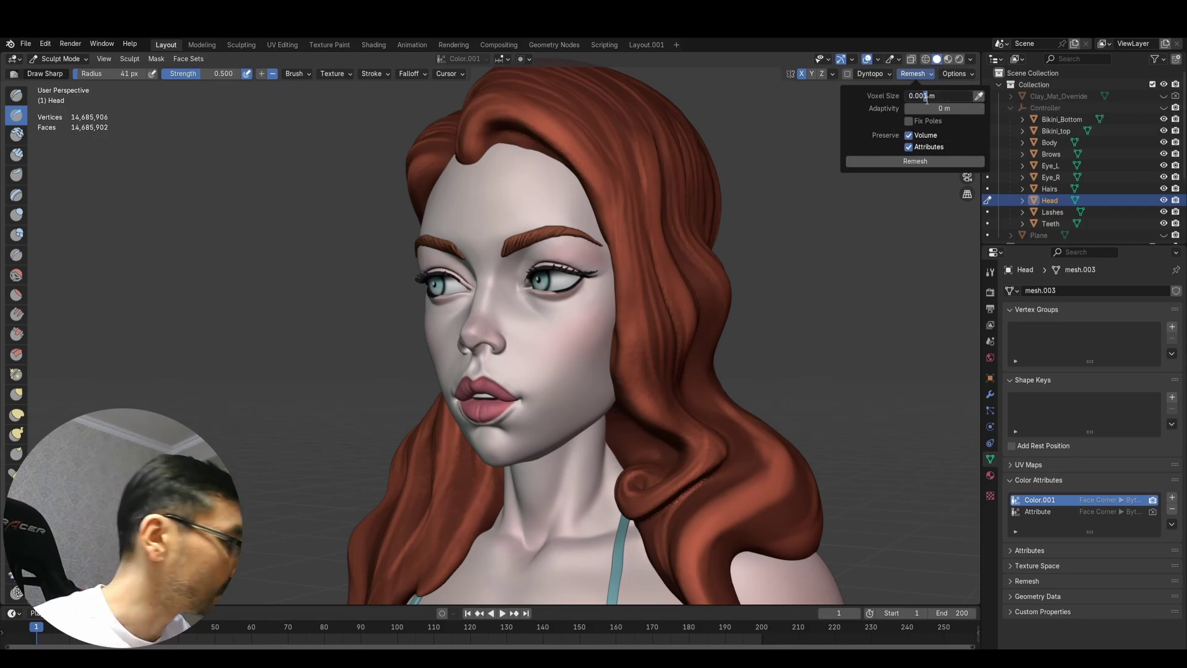
{"action": "type", "text": "09"}
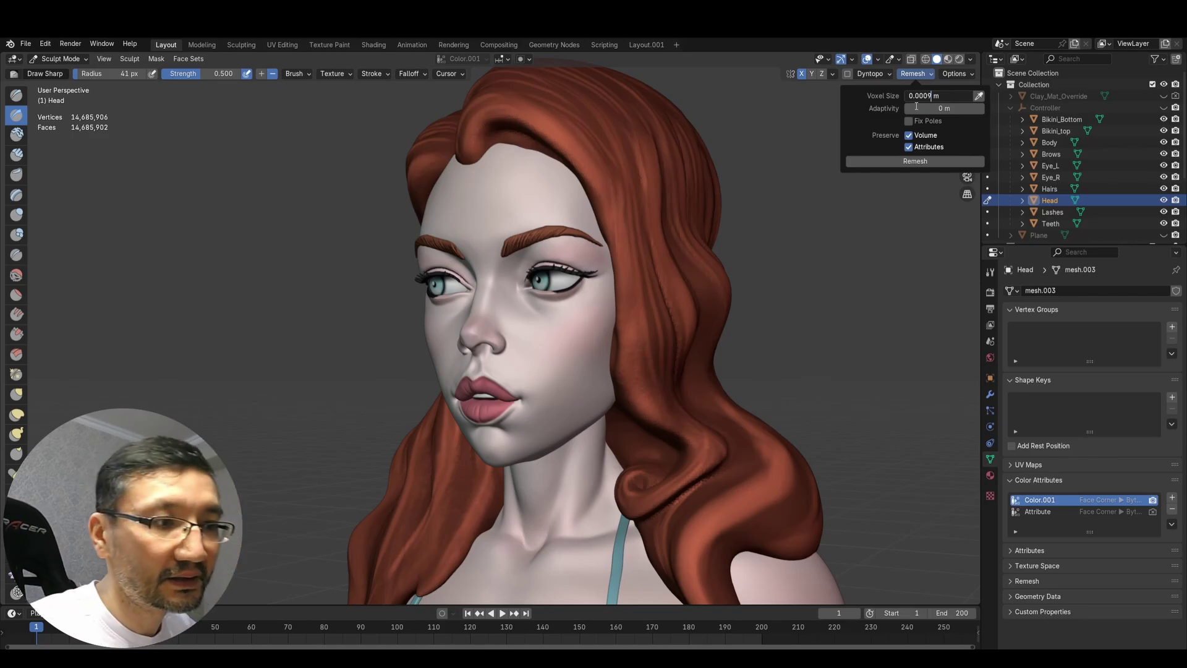
{"action": "key", "text": "Return"}
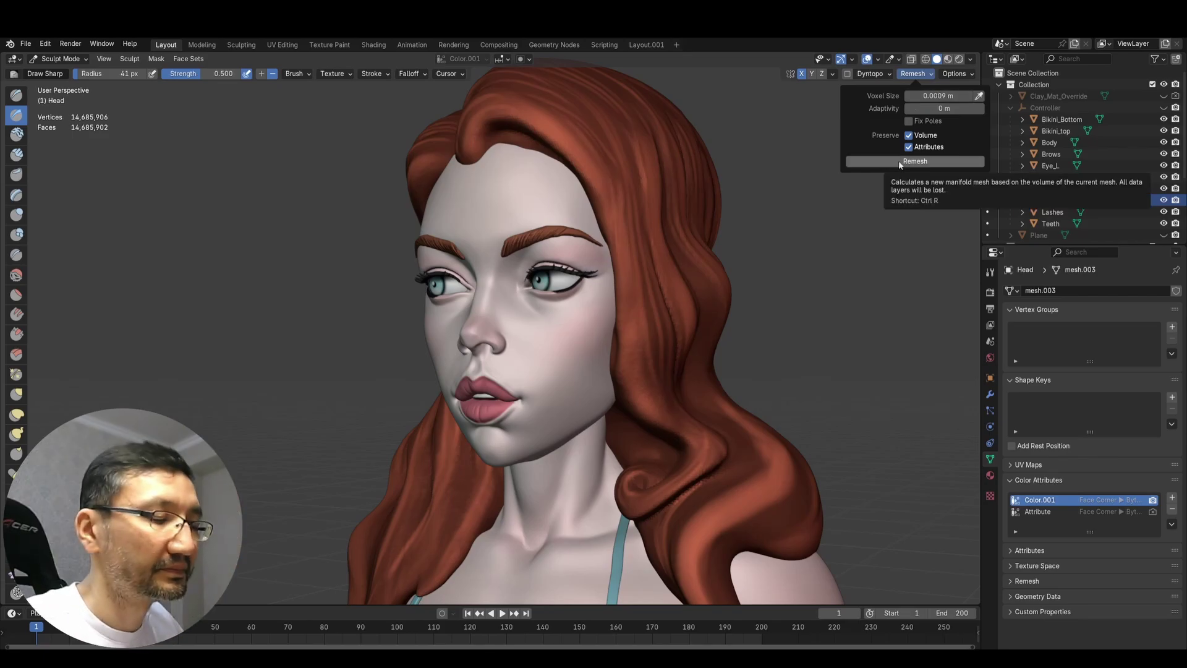
{"action": "left_click", "coordinate": [899, 161]}
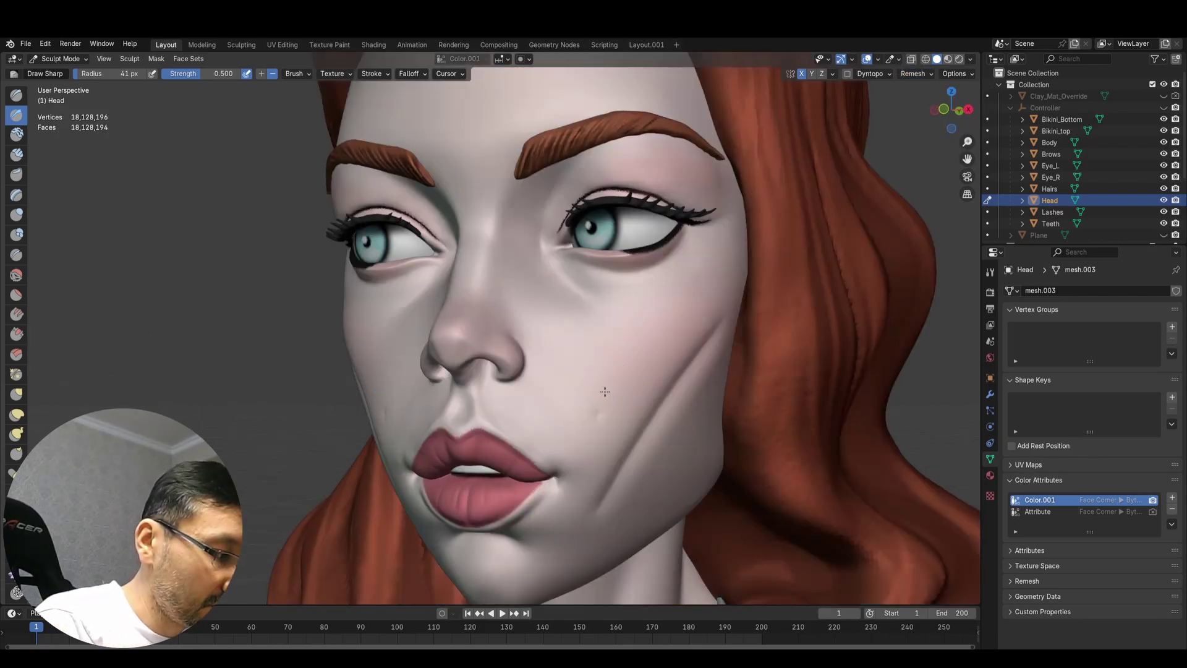
- Sculpt test scars on the cheek and a crease under the eye, undoing each one
{"action": "left_click_drag", "start_coordinate": [609, 402], "coordinate": [697, 318]}
{"action": "key", "text": "ctrl+z"}
{"action": "key", "text": "ctrl+z"}
{"action": "middle_click_drag", "start_coordinate": [709, 416], "coordinate": [668, 400]}
{"action": "left_click_drag", "start_coordinate": [615, 494], "coordinate": [720, 331]}
{"action": "middle_click_drag", "start_coordinate": [700, 368], "coordinate": [745, 379]}
{"action": "key", "text": "ctrl+z"}
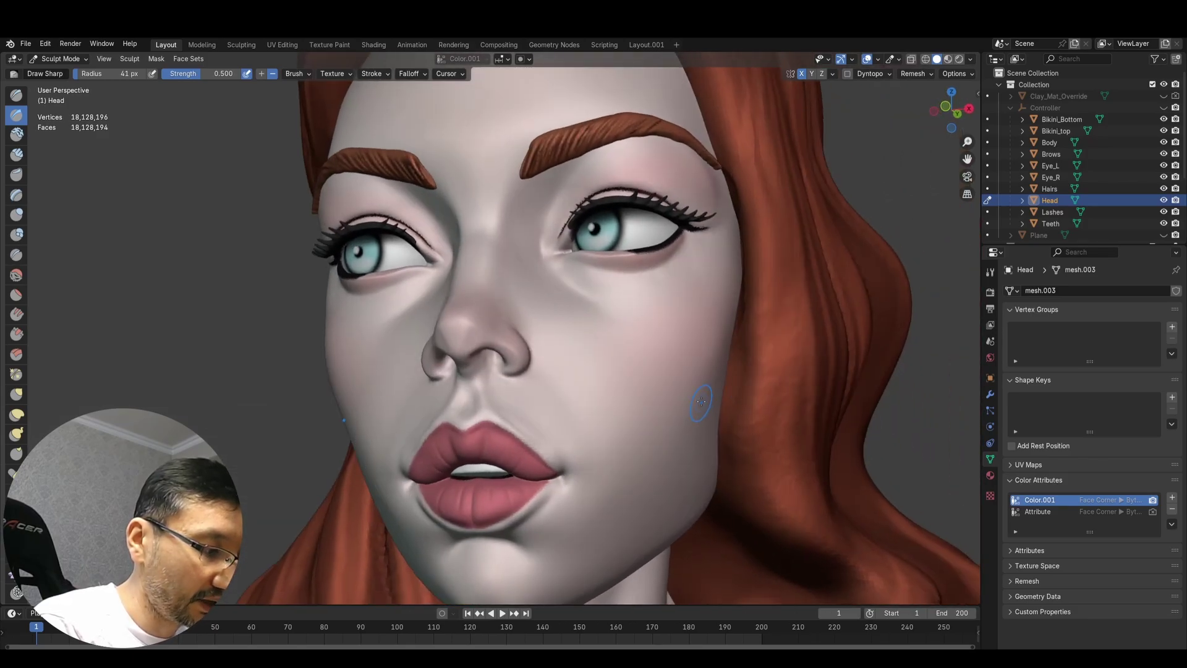
{"action": "scroll", "coordinate": [567, 292], "scroll_direction": "down", "scroll_amount": 2}
{"action": "mouse_move", "coordinate": [549, 285]}
{"action": "left_mouse_down"}
{"action": "mouse_move", "coordinate": [555, 295]}
{"action": "mouse_move", "coordinate": [621, 301]}
{"action": "mouse_move", "coordinate": [642, 279]}
{"action": "left_mouse_up"}
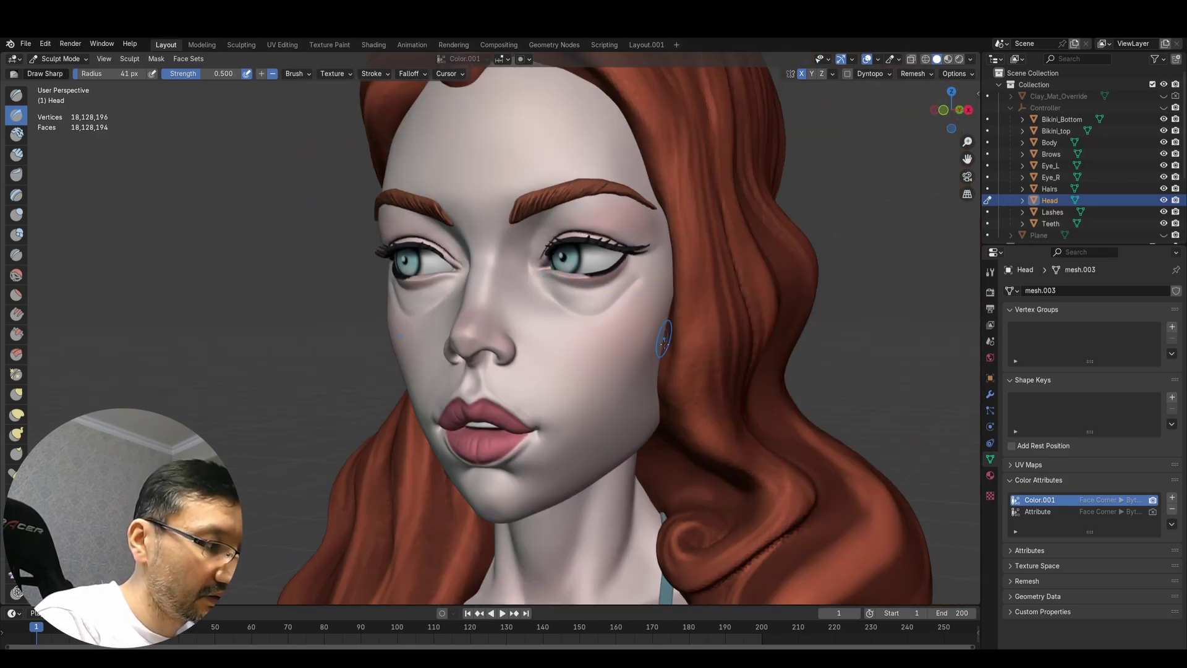
{"action": "key", "text": "ctrl+z"}
{"action": "scroll", "coordinate": [705, 353], "scroll_direction": "down", "scroll_amount": 2}
{"action": "middle_click_drag", "start_coordinate": [712, 354], "coordinate": [717, 354]}
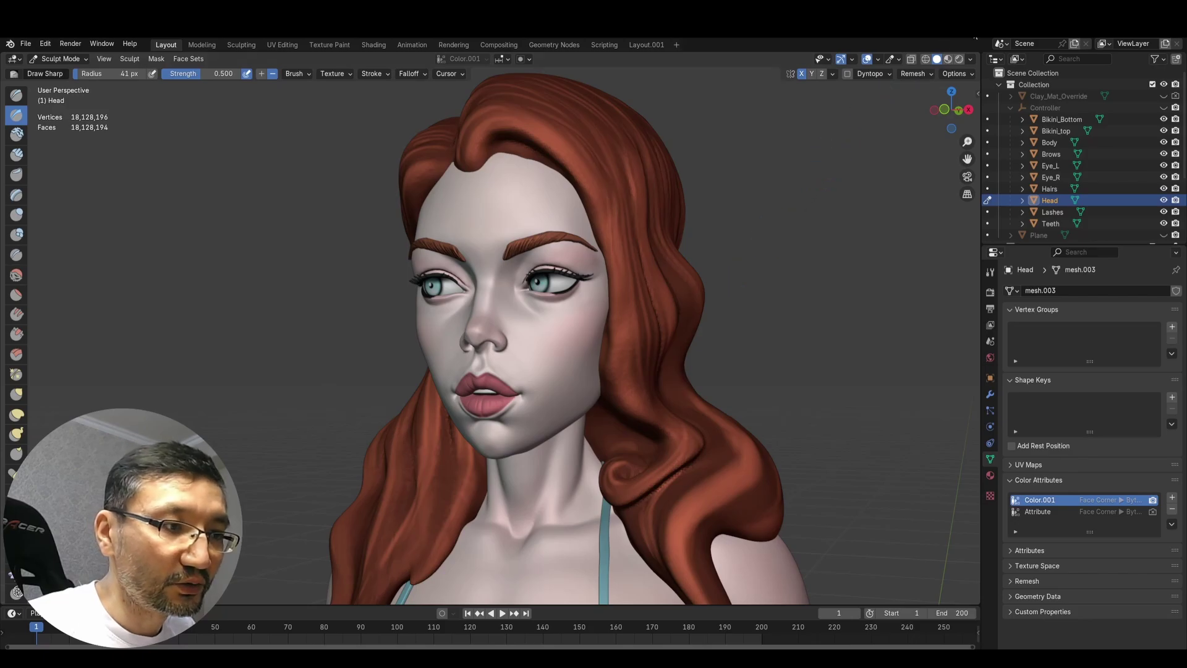
- Remesh the head at 0.0007 m voxel size, reaching 29,962,296 vertices
{"action": "left_click", "coordinate": [929, 76]}
{"action": "left_click", "coordinate": [931, 95]}
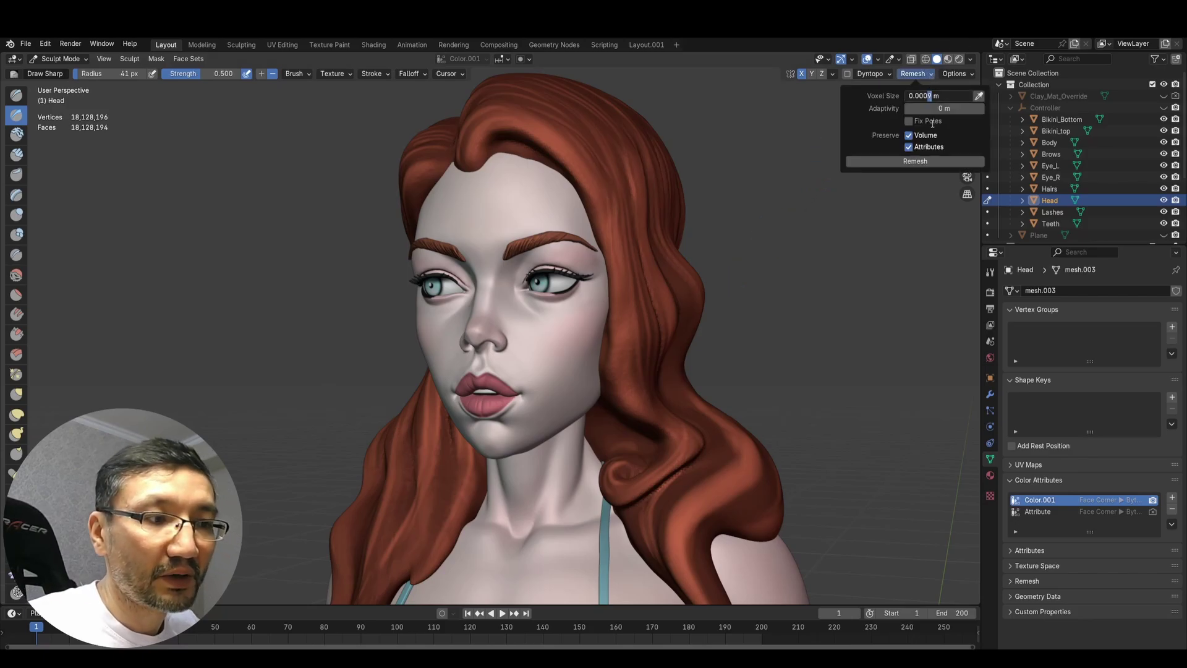
{"action": "key", "text": "Return"}
{"action": "left_click", "coordinate": [931, 160]}
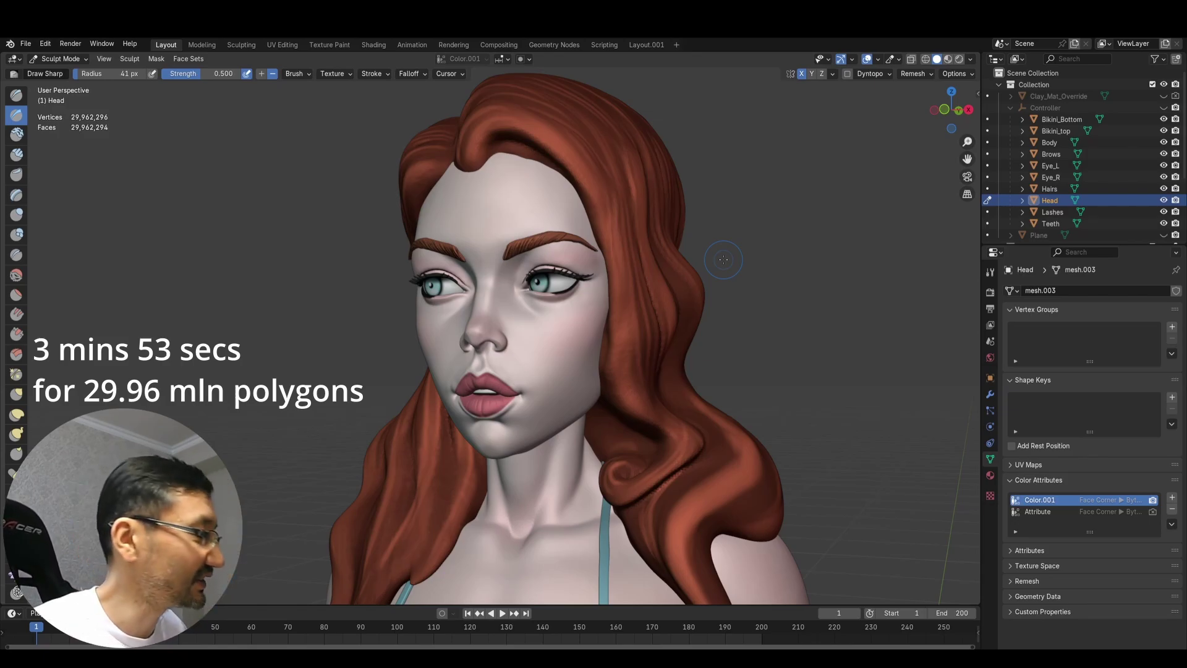
- Change the voxel size from 0.0007 m to 0.0005 m
{"action": "left_click", "coordinate": [931, 77]}
{"action": "left_click", "coordinate": [921, 96]}
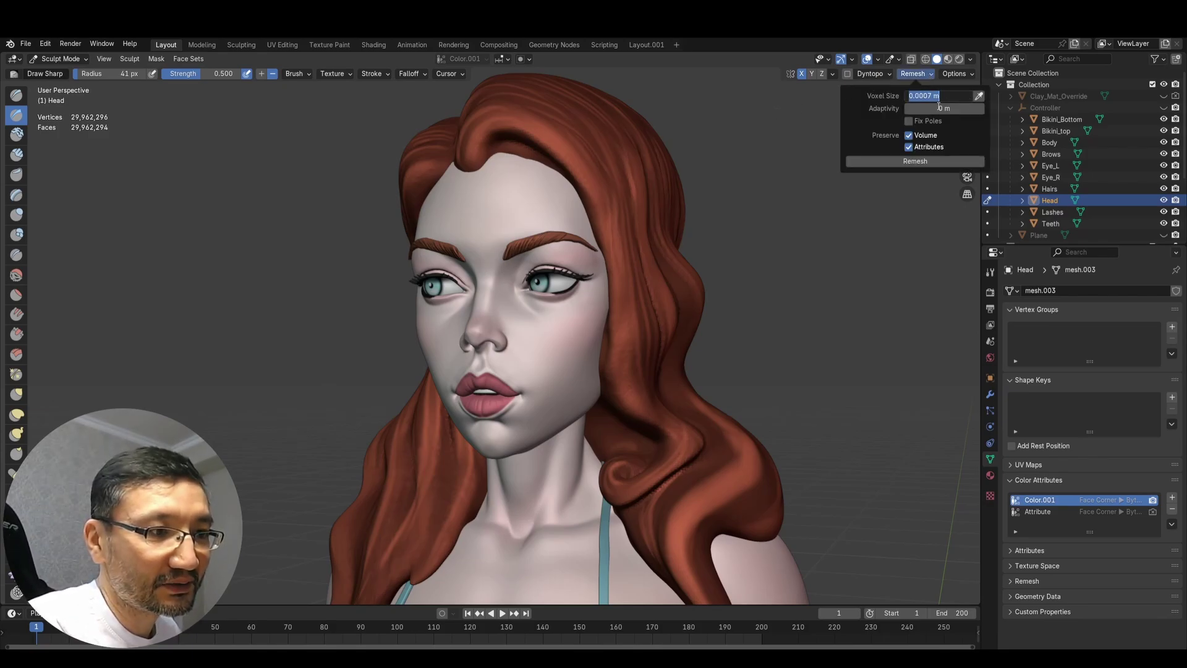
{"action": "left_click", "coordinate": [932, 97]}
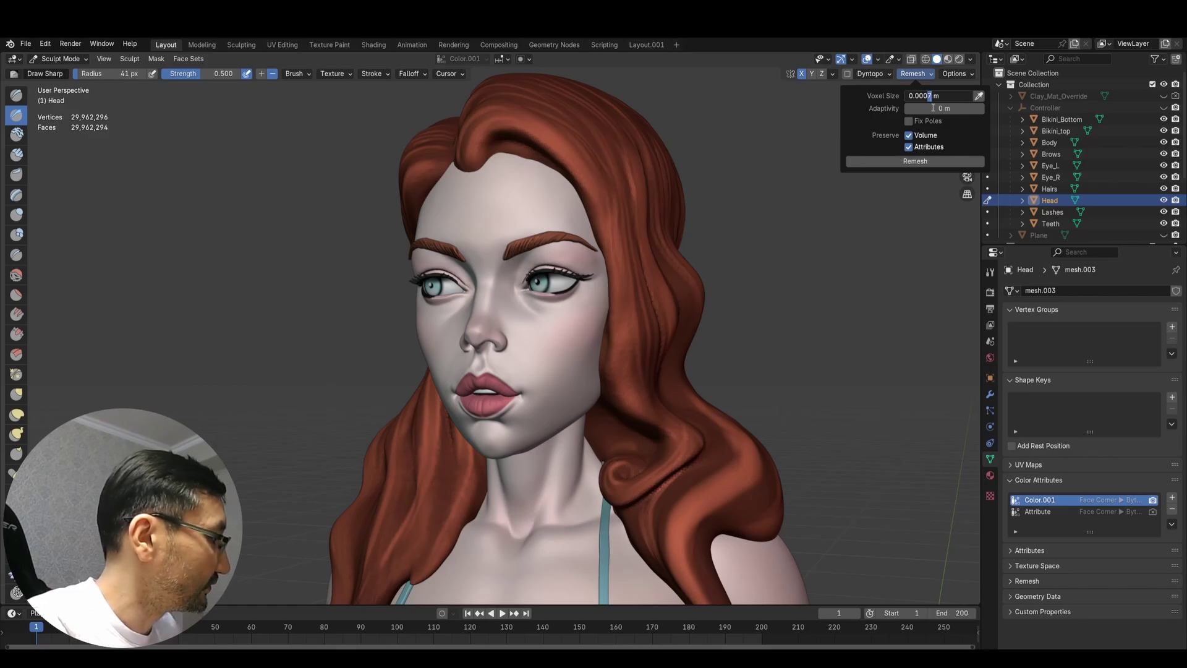
{"action": "key", "text": "BackSpace"}
{"action": "type", "text": "5"}
{"action": "key", "text": "Return"}
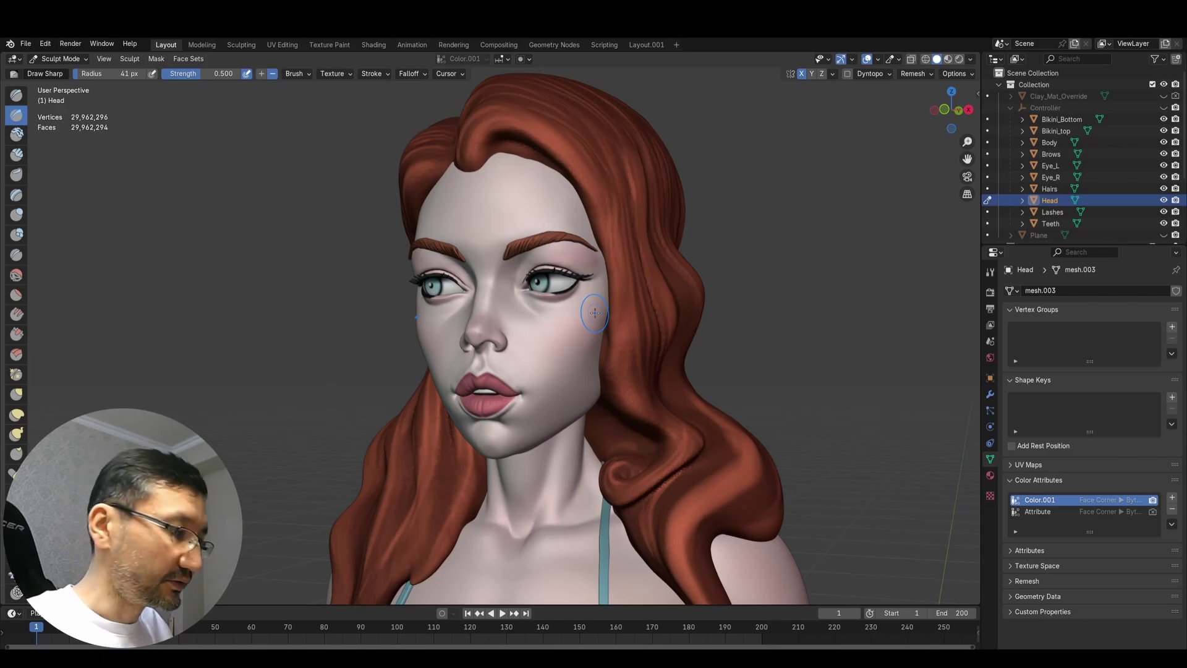
- Sculpt diagonal and wavy test creases across the cheek
{"action": "middle_click_drag", "start_coordinate": [595, 315], "coordinate": [748, 290]}
{"action": "scroll", "coordinate": [743, 267], "scroll_direction": "up", "scroll_amount": 2}
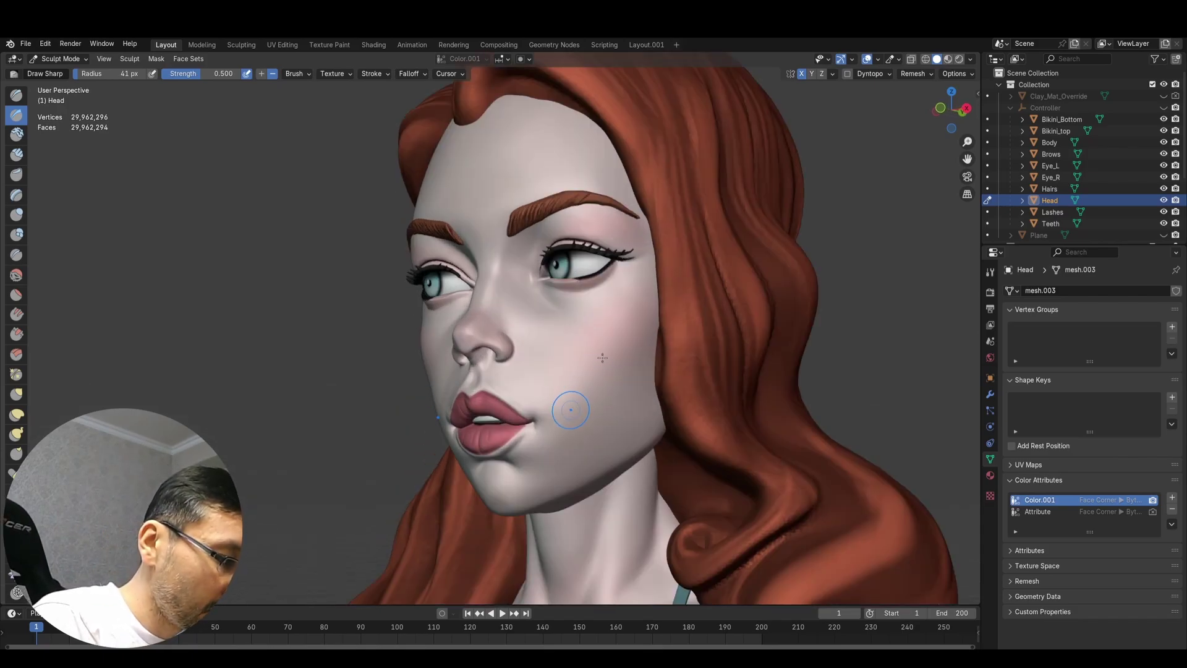
{"action": "left_click_drag", "start_coordinate": [571, 410], "coordinate": [627, 329]}
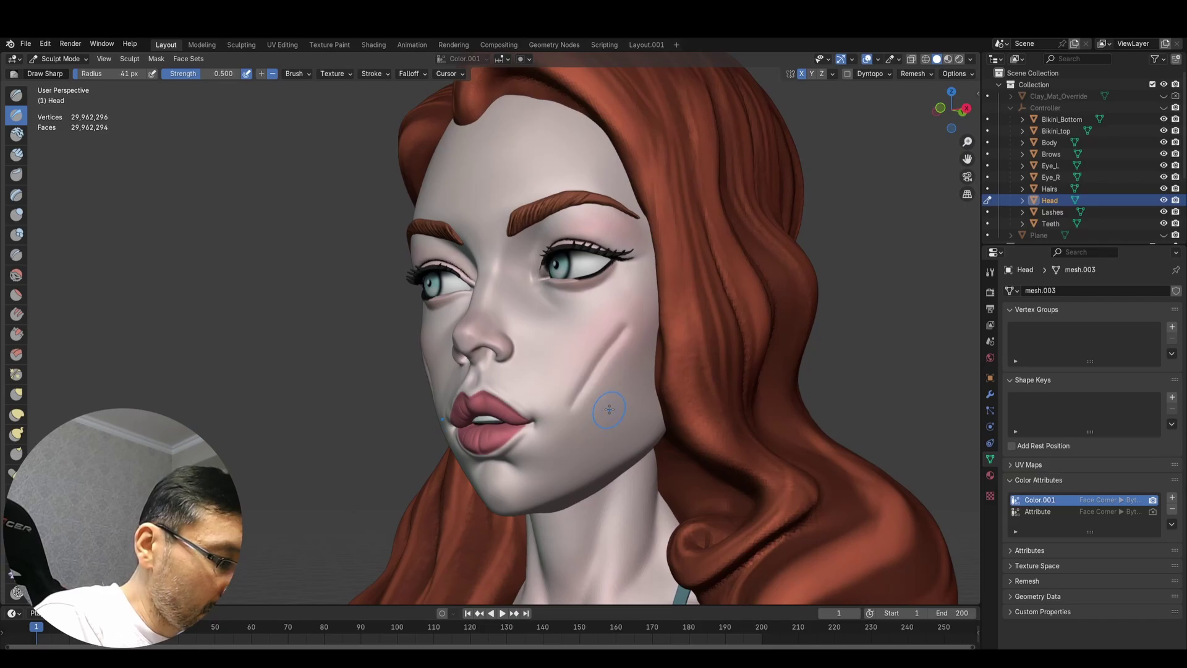
{"action": "mouse_move", "coordinate": [585, 408]}
{"action": "left_mouse_down"}
{"action": "mouse_move", "coordinate": [632, 378]}
{"action": "mouse_move", "coordinate": [655, 331]}
{"action": "mouse_move", "coordinate": [685, 308]}
{"action": "left_mouse_up"}
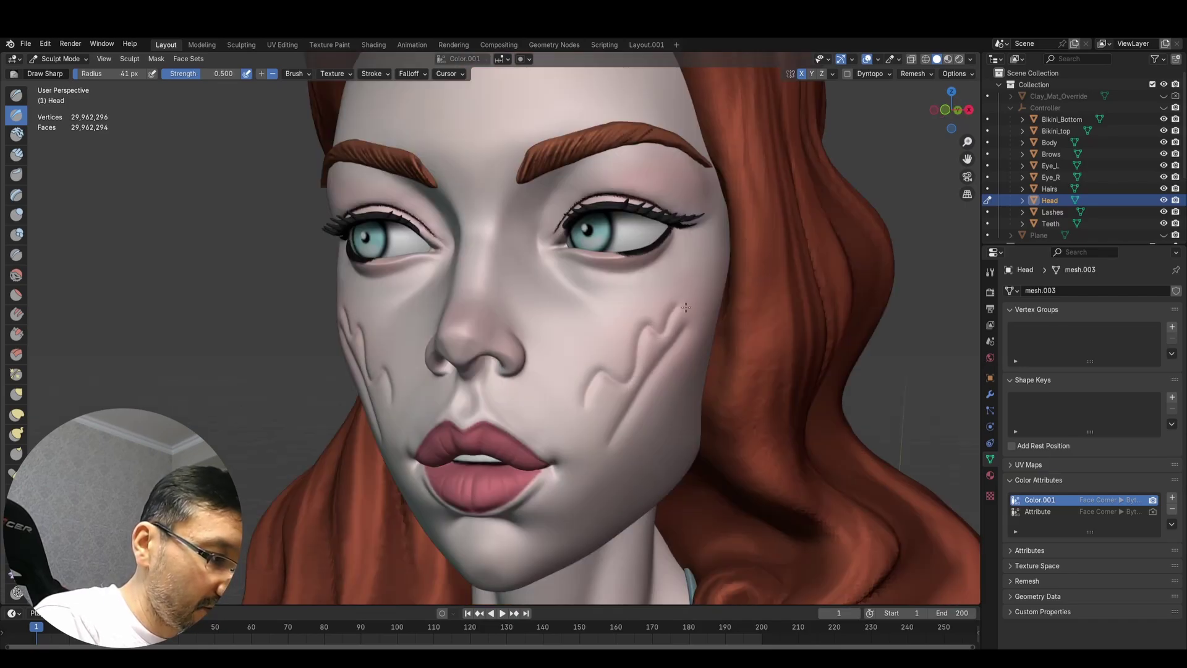
{"action": "middle_click_drag", "start_coordinate": [702, 350], "coordinate": [667, 337]}
{"action": "mouse_move", "coordinate": [642, 442]}
{"action": "left_mouse_down"}
{"action": "mouse_move", "coordinate": [670, 393]}
{"action": "mouse_move", "coordinate": [705, 373]}
{"action": "left_mouse_up"}
{"action": "mouse_move", "coordinate": [711, 365]}
{"action": "middle_mouse_down"}
{"action": "mouse_move", "coordinate": [661, 351]}
{"action": "mouse_move", "coordinate": [719, 346]}
{"action": "middle_mouse_up"}
- Add upper-cheek and mouth creases, undo the mouth one, and sculpt another up the cheek
{"action": "mouse_move", "coordinate": [720, 346]}
{"action": "middle_mouse_down", "text": "ctrl"}
{"action": "mouse_move", "coordinate": [720, 394]}
{"action": "mouse_move", "coordinate": [707, 337]}
{"action": "middle_mouse_up", "text": "ctrl"}
{"action": "left_click_drag", "start_coordinate": [555, 360], "coordinate": [649, 300]}
{"action": "middle_click_drag", "start_coordinate": [650, 299], "coordinate": [671, 294]}
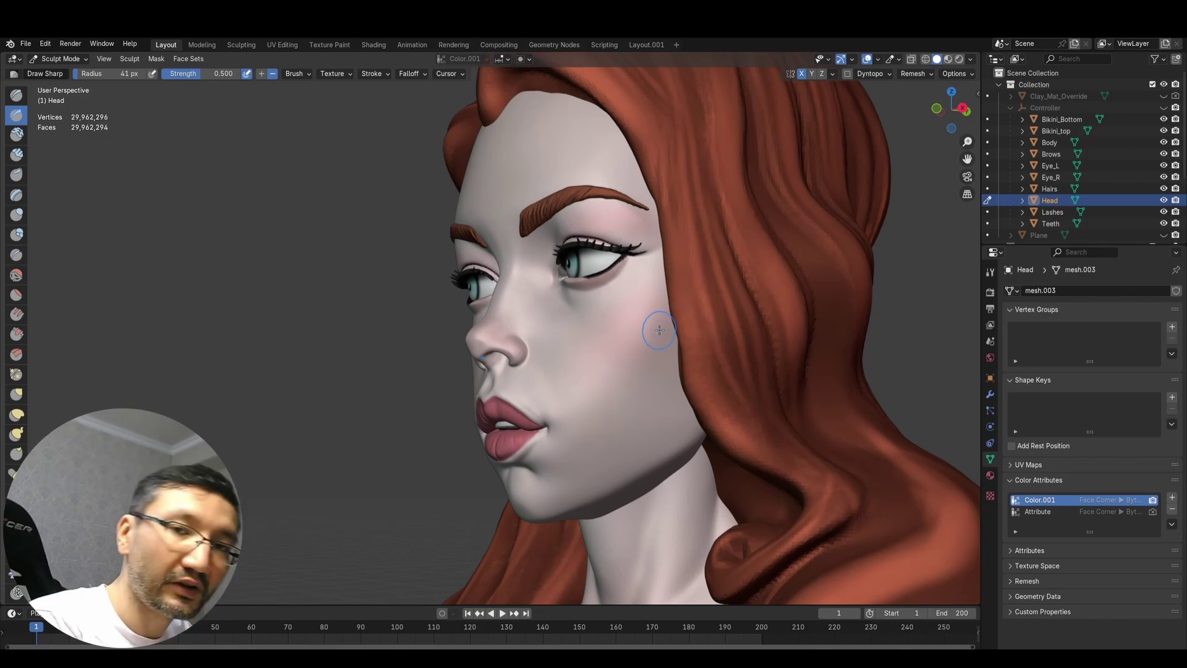
{"action": "mouse_move", "coordinate": [575, 439]}
{"action": "left_mouse_down"}
{"action": "mouse_move", "coordinate": [621, 405]}
{"action": "mouse_move", "coordinate": [671, 322]}
{"action": "left_mouse_up"}
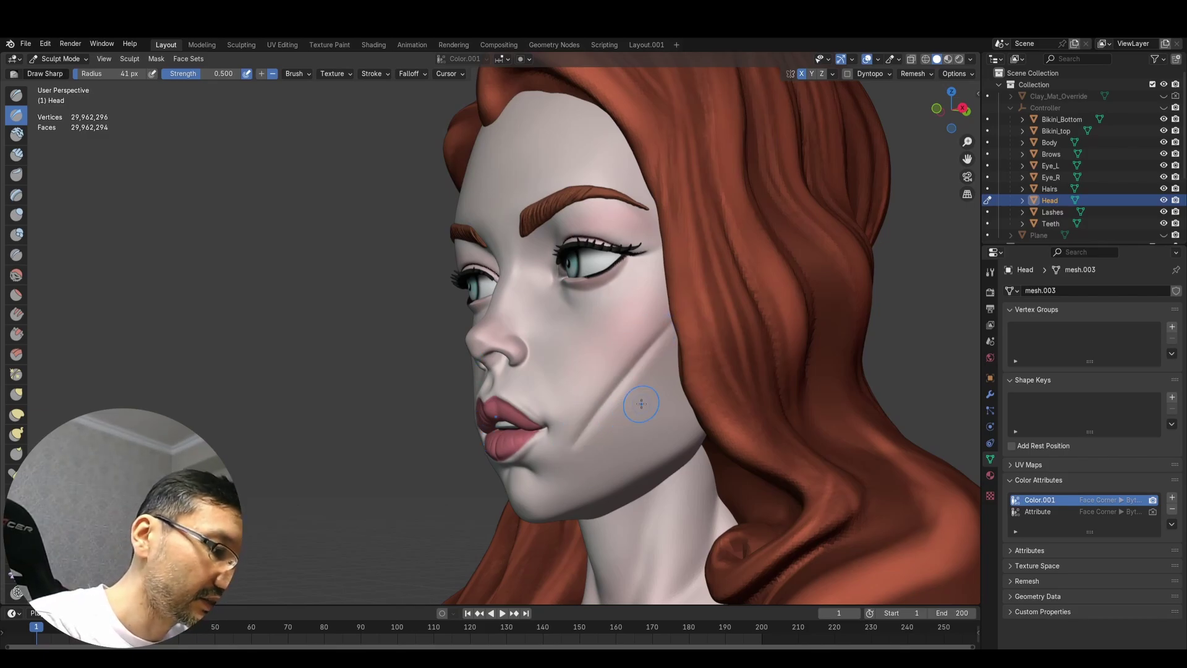
{"action": "key", "text": "ctrl+z"}
{"action": "left_click_drag", "start_coordinate": [576, 461], "coordinate": [646, 349]}
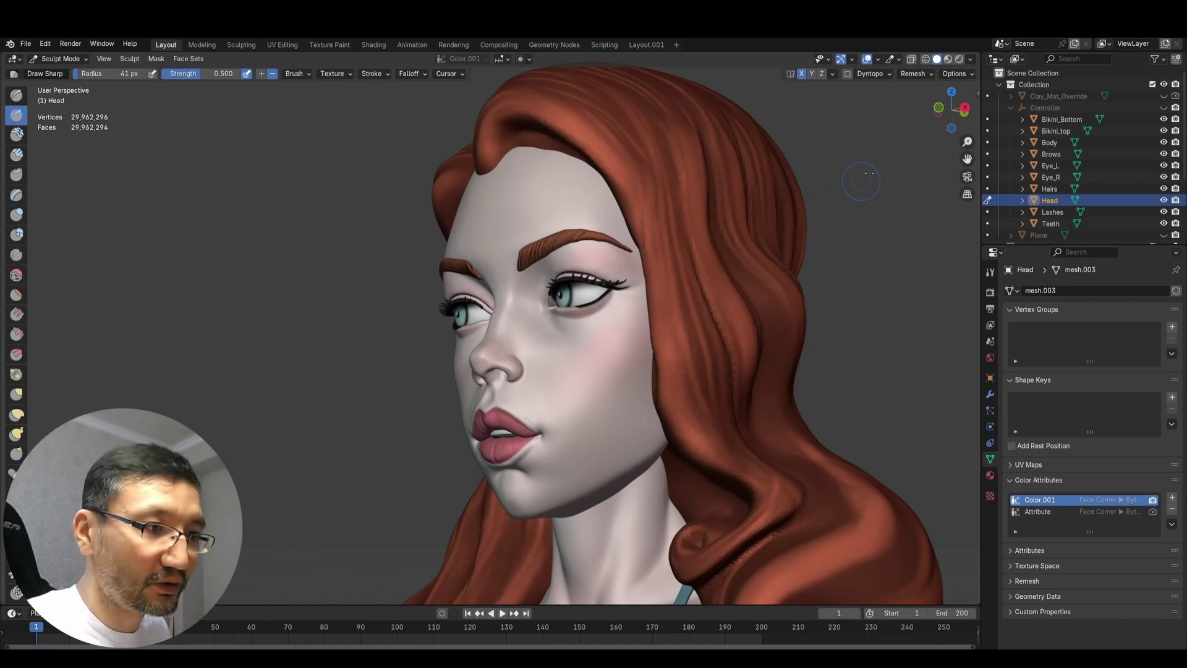
{"action": "left_click", "coordinate": [917, 73]}
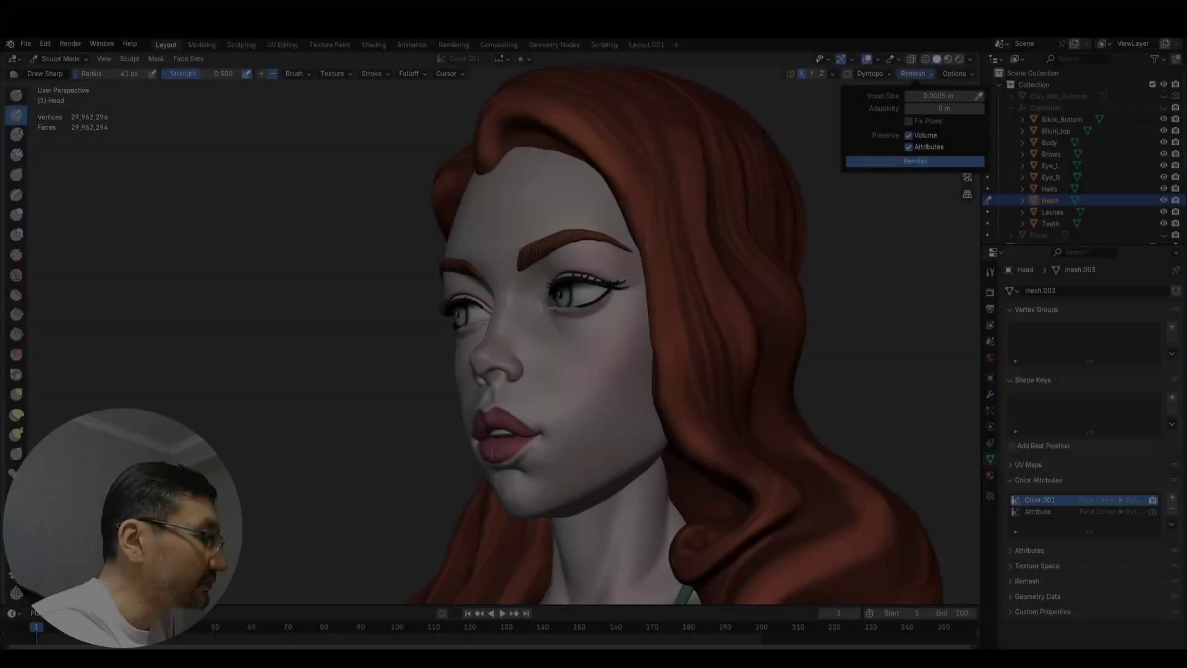
- Run the voxel remesh, leaving the head at 165,814 vertices, and orbit to a three-quarter view
{"action": "left_click", "coordinate": [921, 161]}
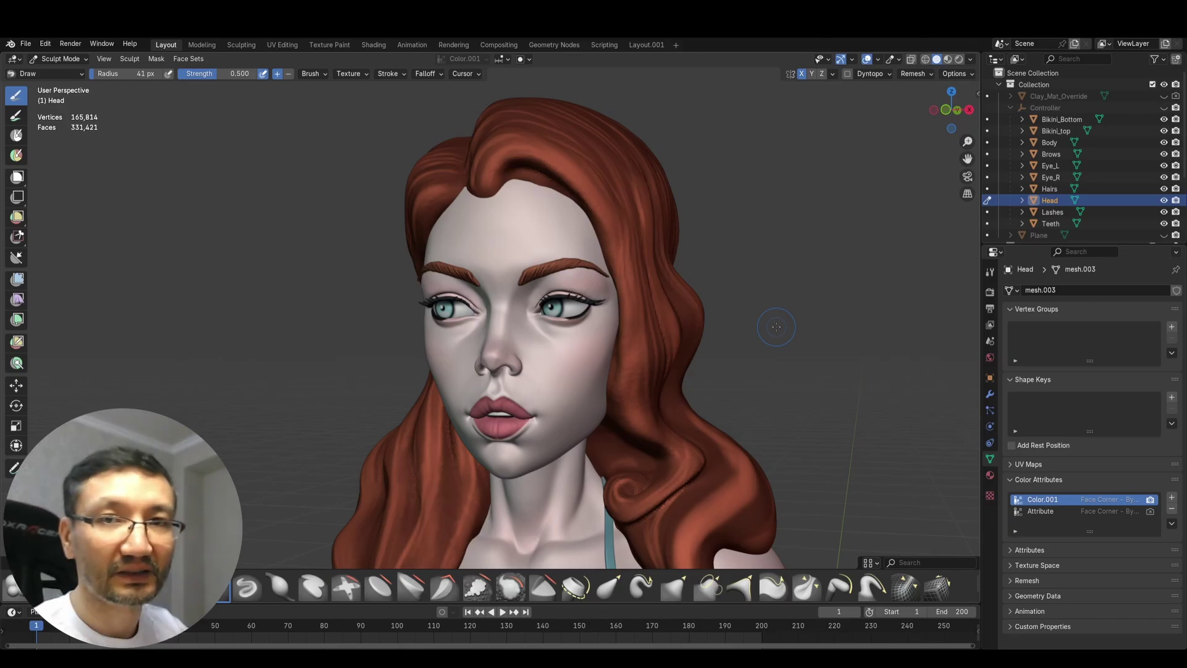
{"action": "mouse_move", "coordinate": [777, 327]}
{"action": "middle_mouse_down"}
{"action": "mouse_move", "coordinate": [708, 266]}
{"action": "mouse_move", "coordinate": [723, 279]}
{"action": "mouse_move", "coordinate": [549, 345]}
{"action": "middle_mouse_up"}
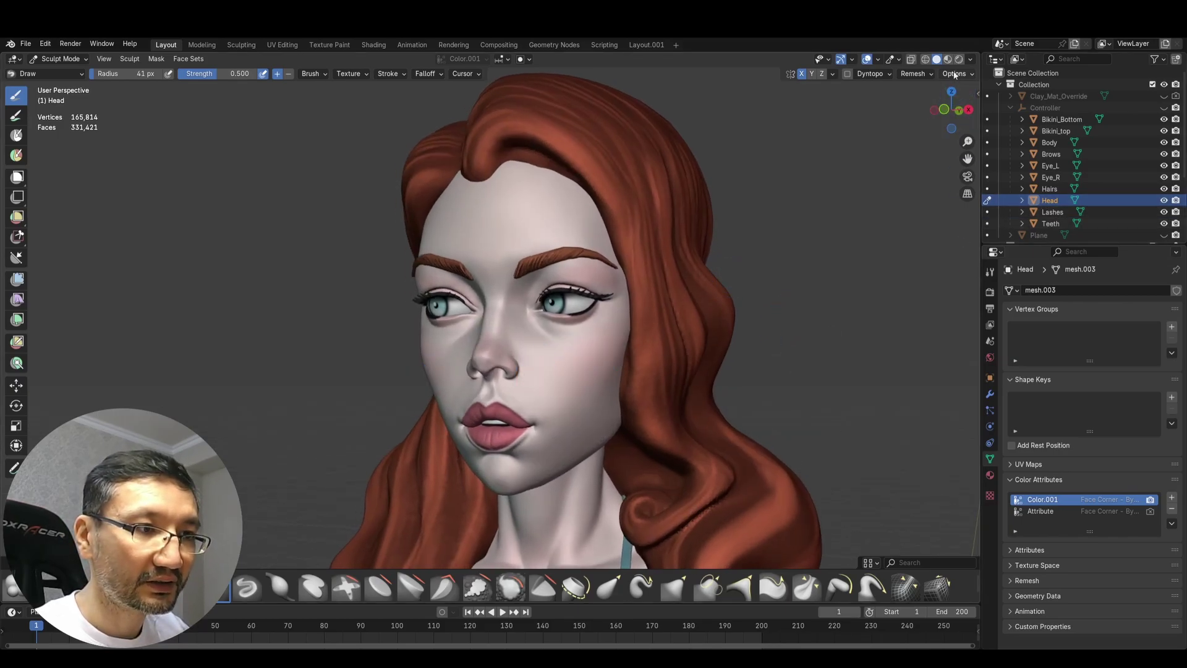
- Remesh the head at 0.002 m, then again at 0.001 m to reach 14,686,060 vertices
{"action": "left_click", "coordinate": [914, 73]}
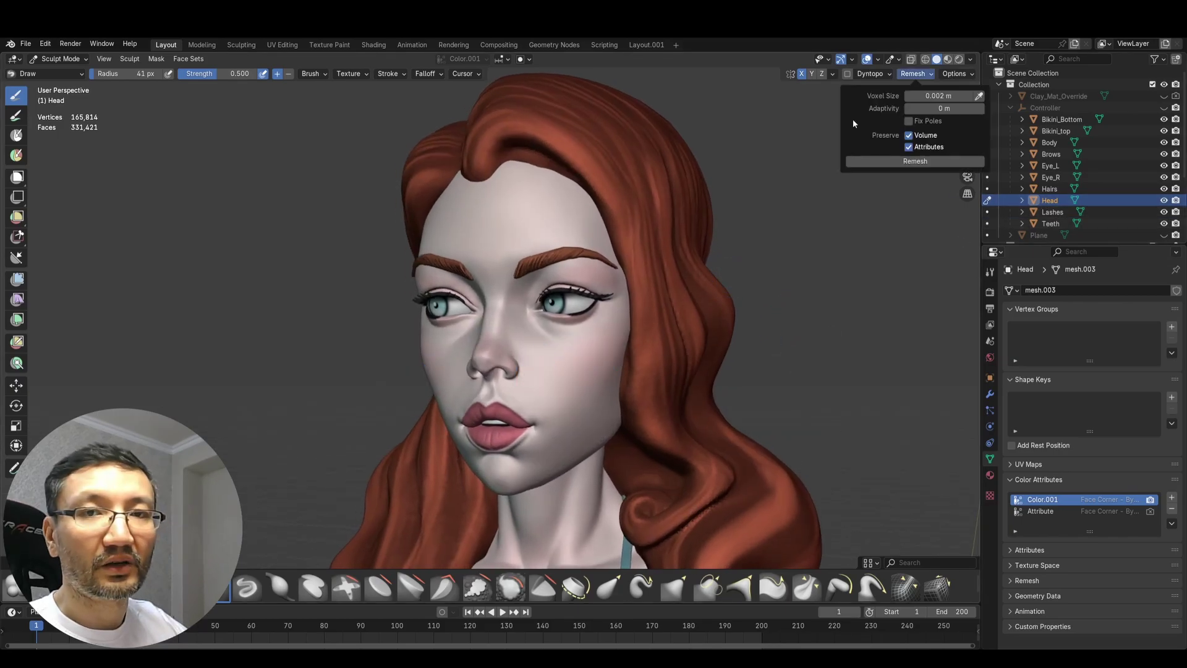
{"action": "left_click", "coordinate": [898, 160]}
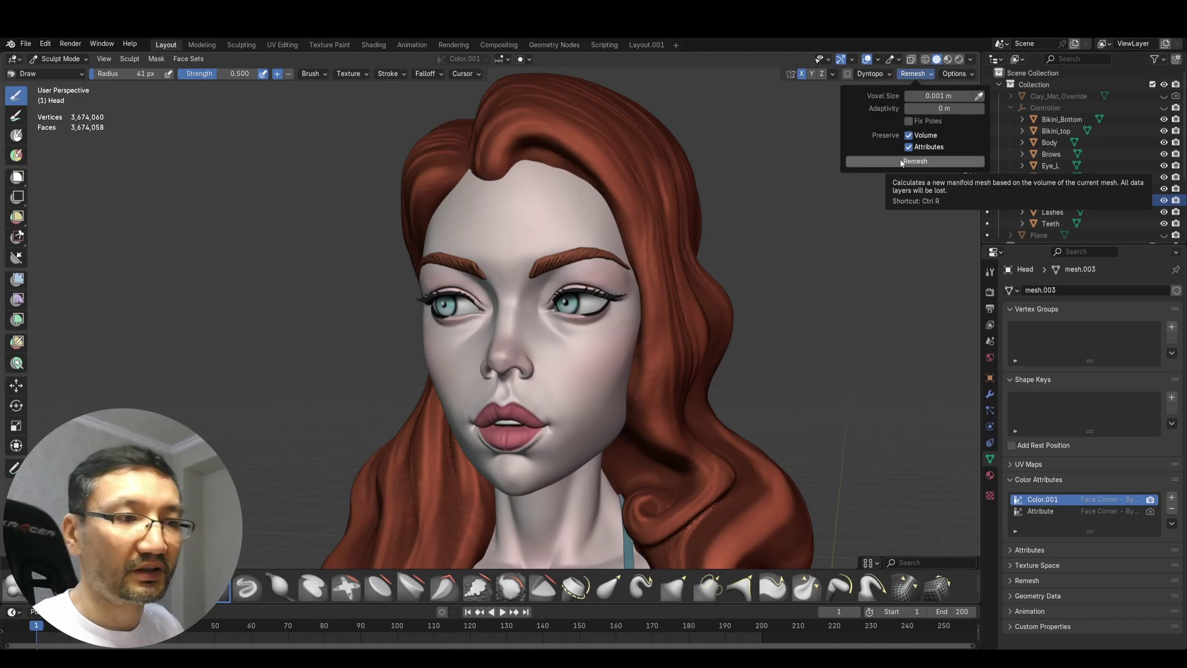
{"action": "left_click", "coordinate": [901, 160]}
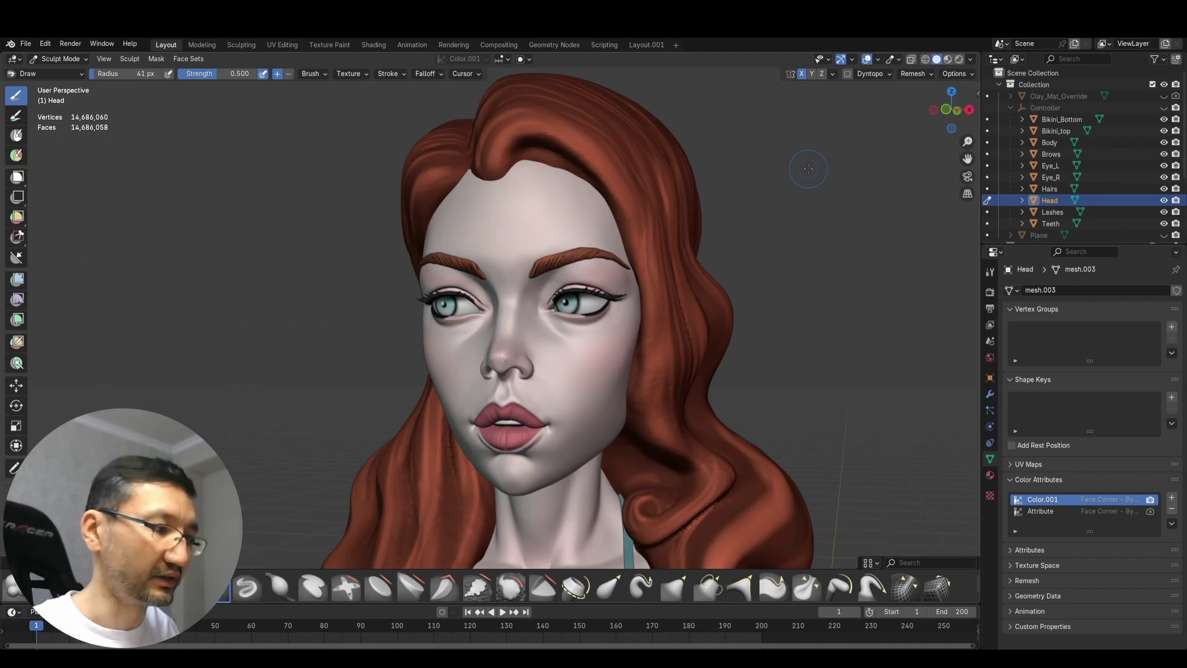
- Voxel-remesh the head at 0.0009 m to 18,128,418 vertices, then set the voxel size to 0.0007 m
{"action": "left_click", "coordinate": [915, 73]}
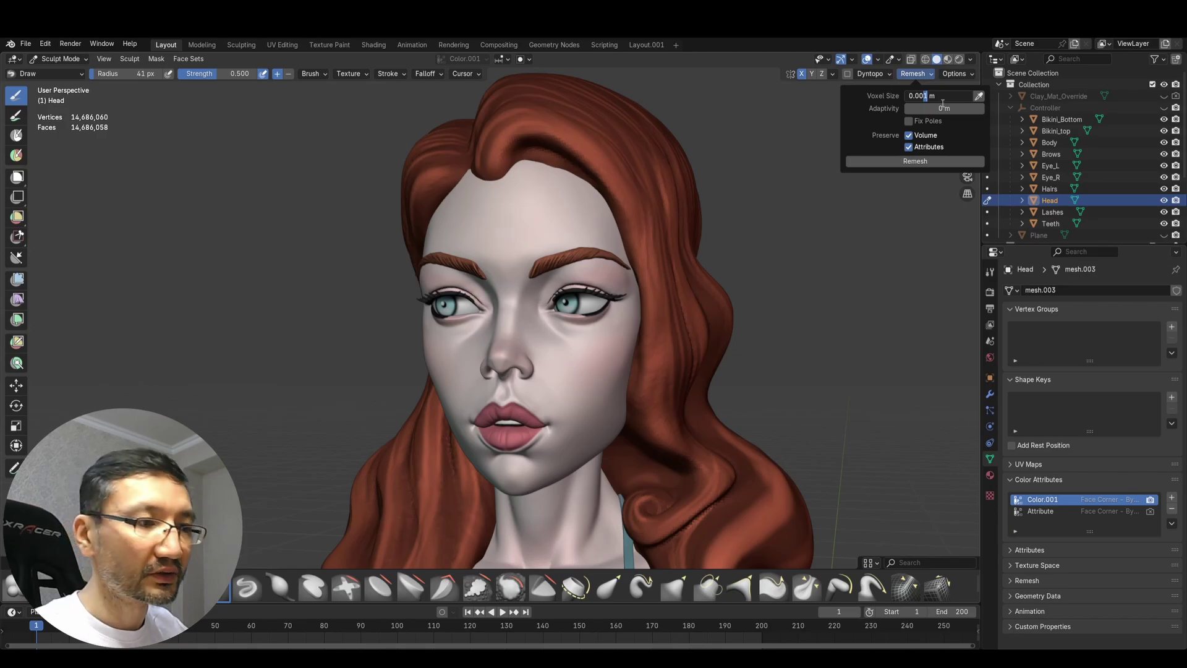
{"action": "type", "text": "09"}
{"action": "key", "text": "Return"}
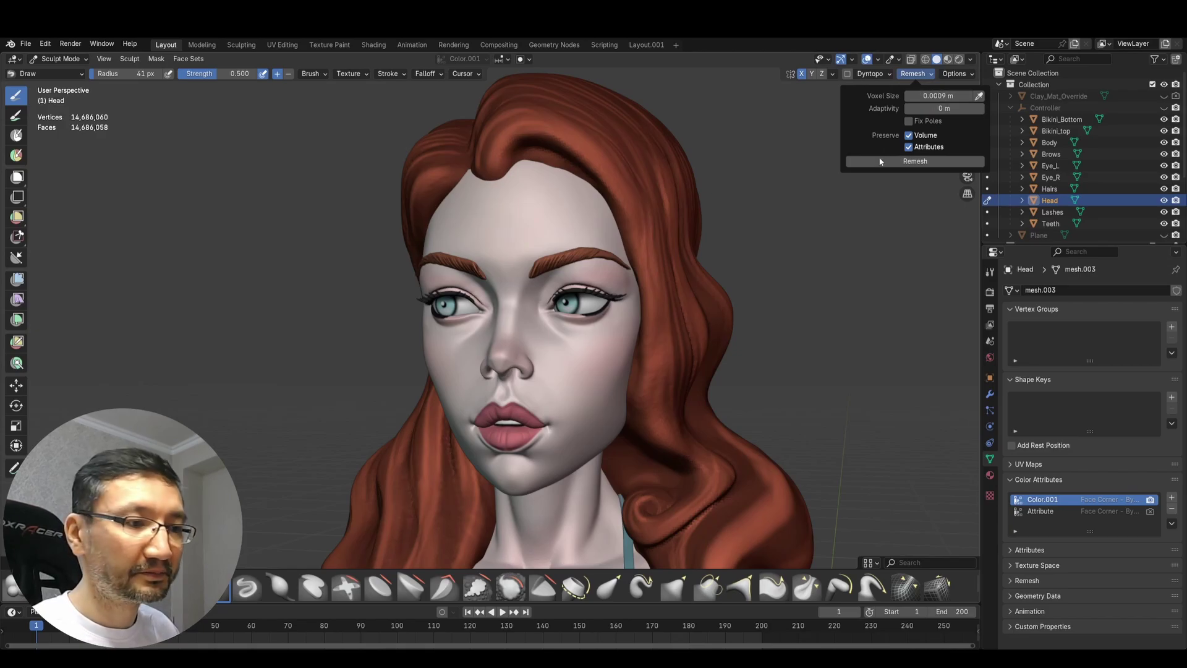
{"action": "left_click", "coordinate": [881, 162]}
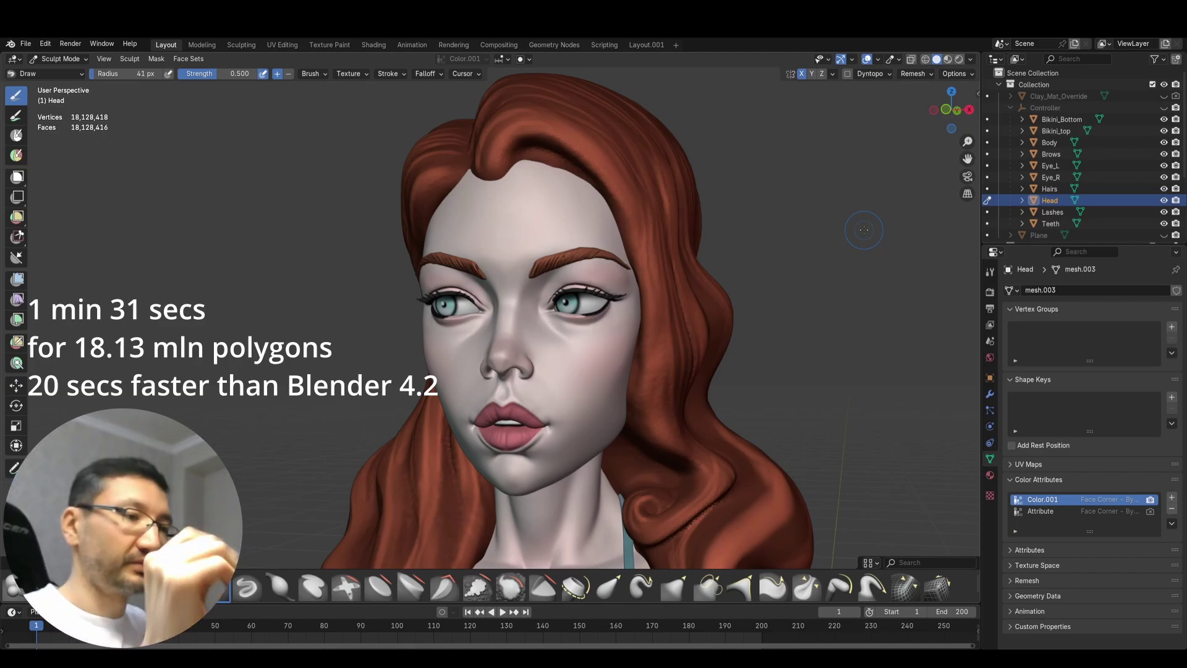
{"action": "left_click", "coordinate": [916, 74]}
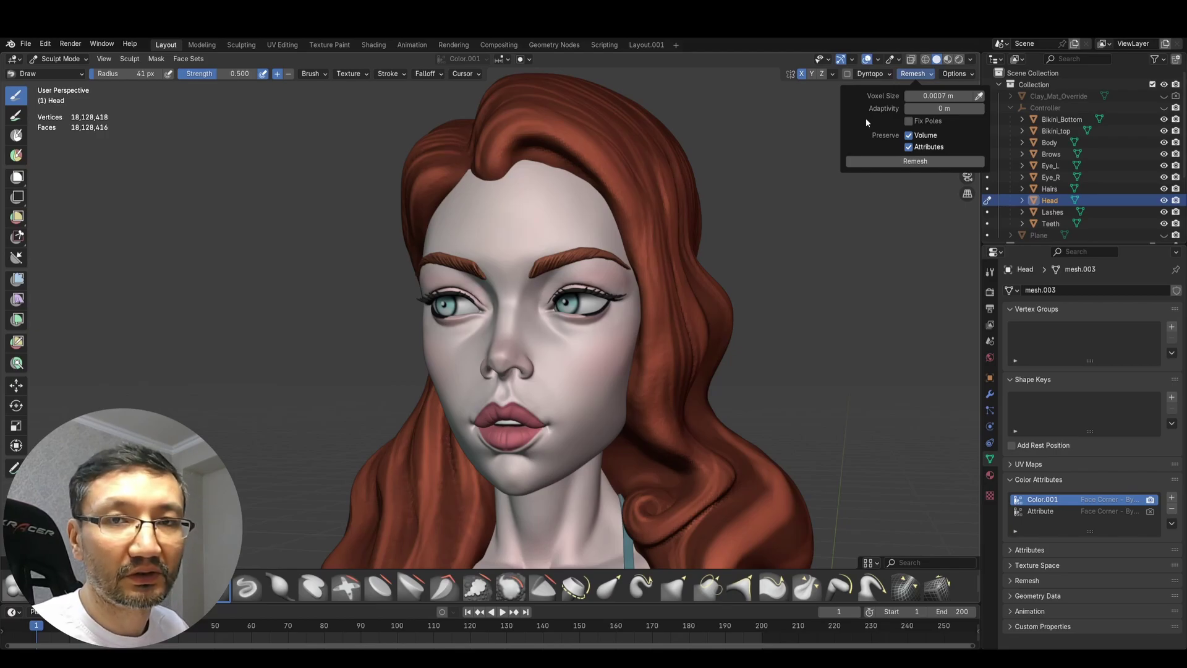
- Remesh the head at 0.0007 m to 29,962,656 vertices and try first cheek wrinkle strokes, undoing them
{"action": "left_click", "coordinate": [907, 162]}
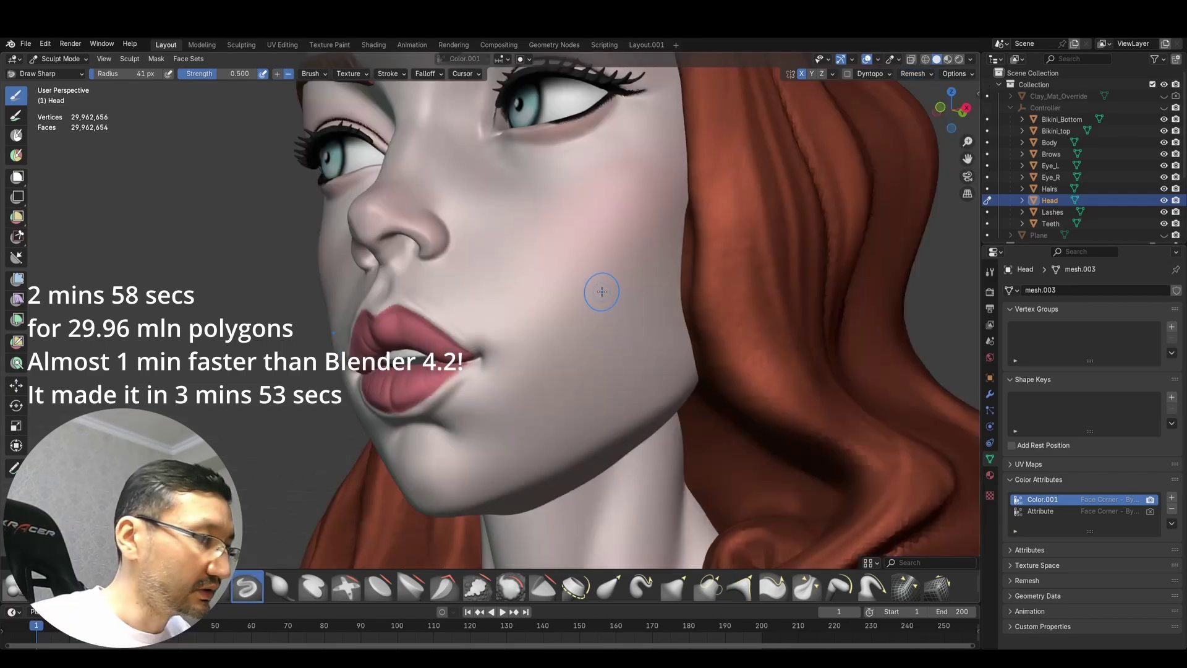
{"action": "middle_click_drag", "start_coordinate": [602, 287], "coordinate": [609, 318]}
{"action": "mouse_move", "coordinate": [522, 386]}
{"action": "left_mouse_down"}
{"action": "mouse_move", "coordinate": [578, 297]}
{"action": "mouse_move", "coordinate": [541, 381]}
{"action": "mouse_move", "coordinate": [588, 293]}
{"action": "mouse_move", "coordinate": [565, 289]}
{"action": "left_mouse_up"}
{"action": "left_click_drag", "start_coordinate": [499, 354], "coordinate": [588, 241]}
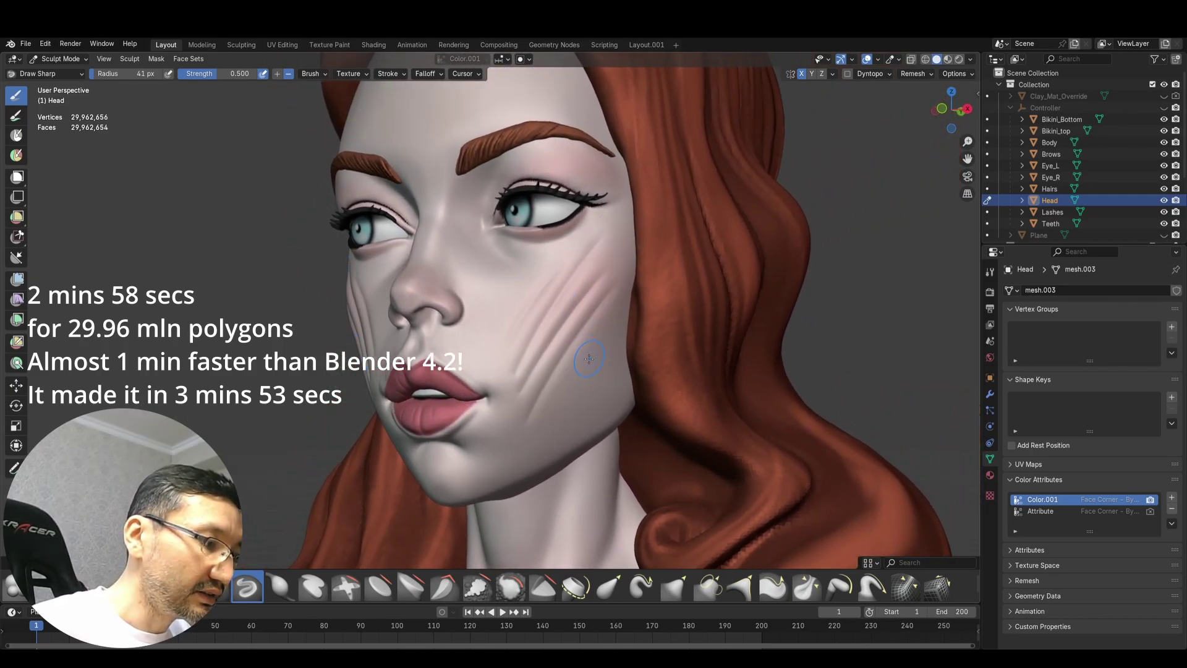
{"action": "key", "text": "ctrl+z"}
{"action": "key", "text": "ctrl+z"}
{"action": "key", "text": "ctrl+z"}
{"action": "key", "text": "ctrl+z"}
{"action": "key", "text": "ctrl+z"}
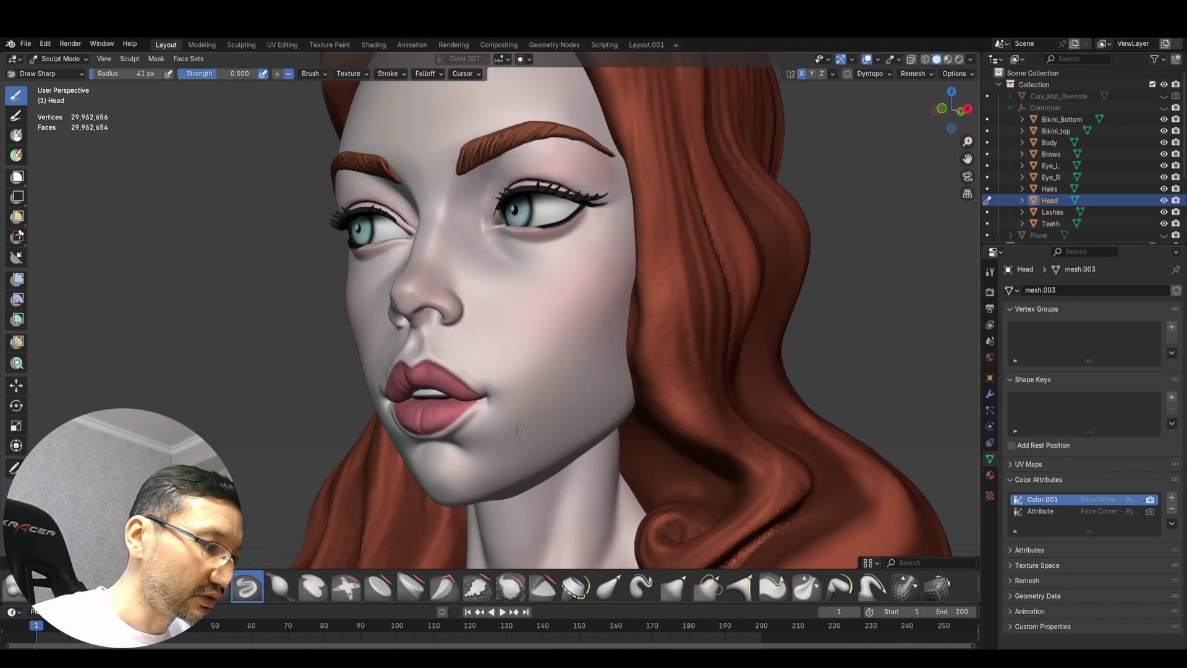
{"action": "left_click_drag", "start_coordinate": [516, 406], "coordinate": [596, 282]}
{"action": "key", "text": "ctrl+z"}
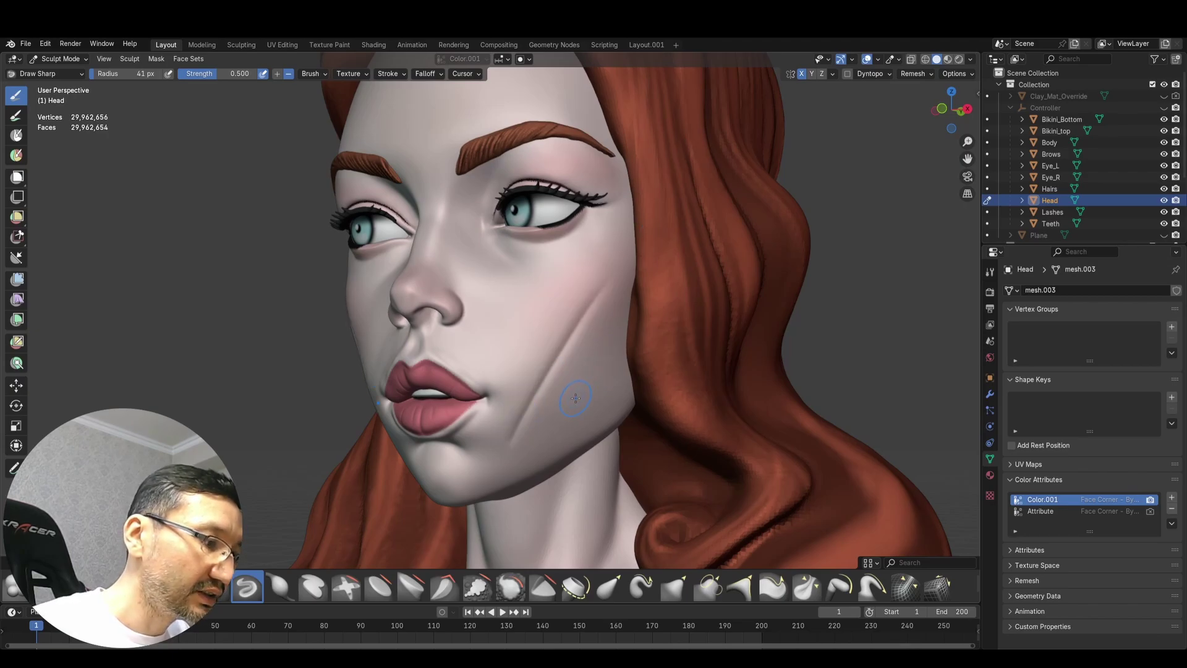
{"action": "key", "text": "ctrl+z"}
- Sculpt more diagonal and zigzag creases up the cheek from several angles, undoing each one
{"action": "left_click_drag", "start_coordinate": [514, 458], "coordinate": [585, 344]}
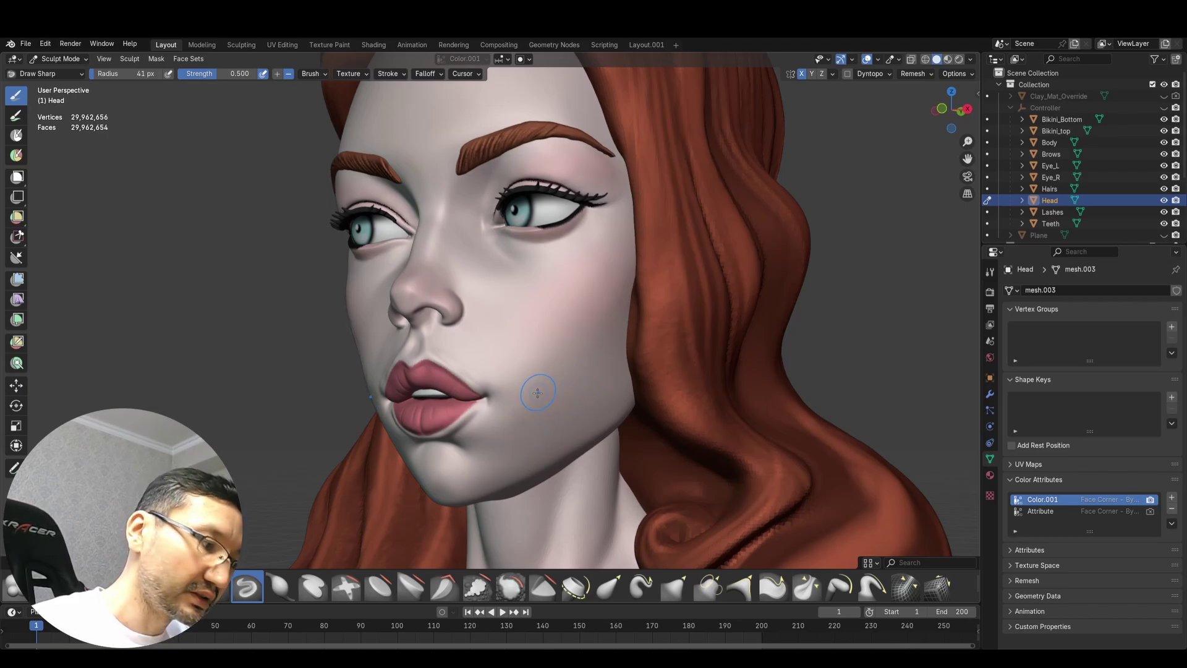
{"action": "middle_click_drag", "start_coordinate": [569, 334], "coordinate": [594, 365]}
{"action": "key", "text": "ctrl+z"}
{"action": "mouse_move", "coordinate": [520, 406]}
{"action": "left_mouse_down"}
{"action": "mouse_move", "coordinate": [537, 350]}
{"action": "mouse_move", "coordinate": [596, 273]}
{"action": "left_mouse_up"}
{"action": "middle_click_drag", "start_coordinate": [640, 384], "coordinate": [568, 394]}
{"action": "key", "text": "ctrl+z"}
{"action": "key", "text": "ctrl+shift+z"}
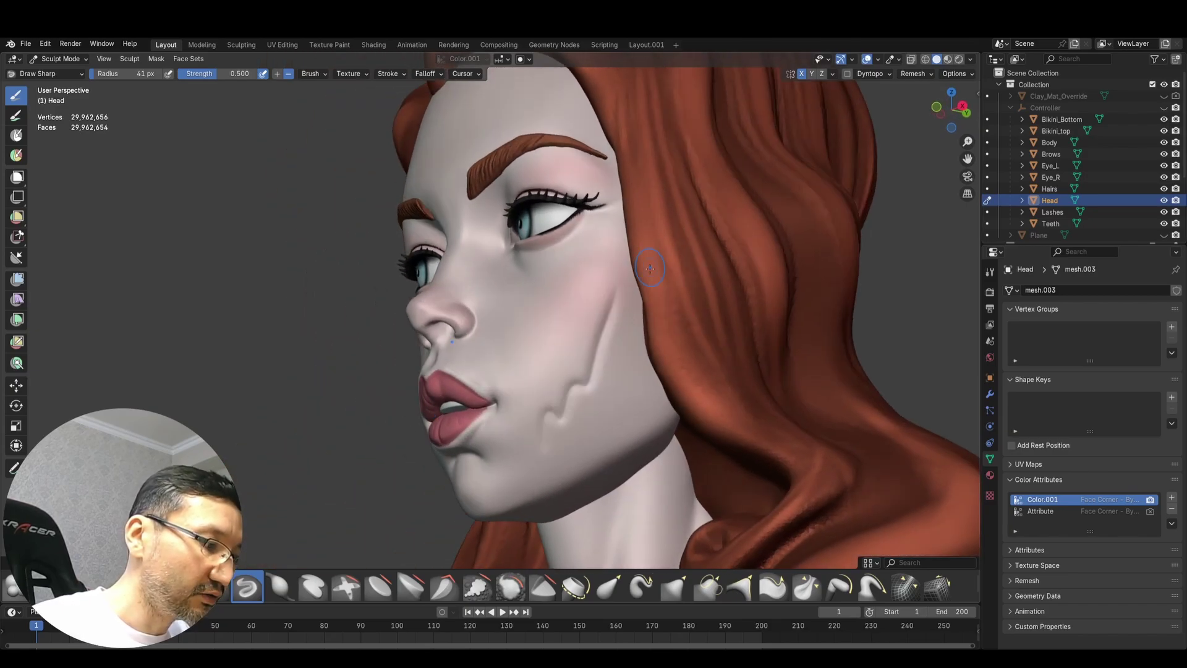
{"action": "key", "text": "ctrl+z"}
{"action": "mouse_move", "coordinate": [614, 352]}
{"action": "middle_mouse_down"}
{"action": "mouse_move", "coordinate": [645, 357]}
{"action": "mouse_move", "coordinate": [618, 345]}
{"action": "middle_mouse_up"}
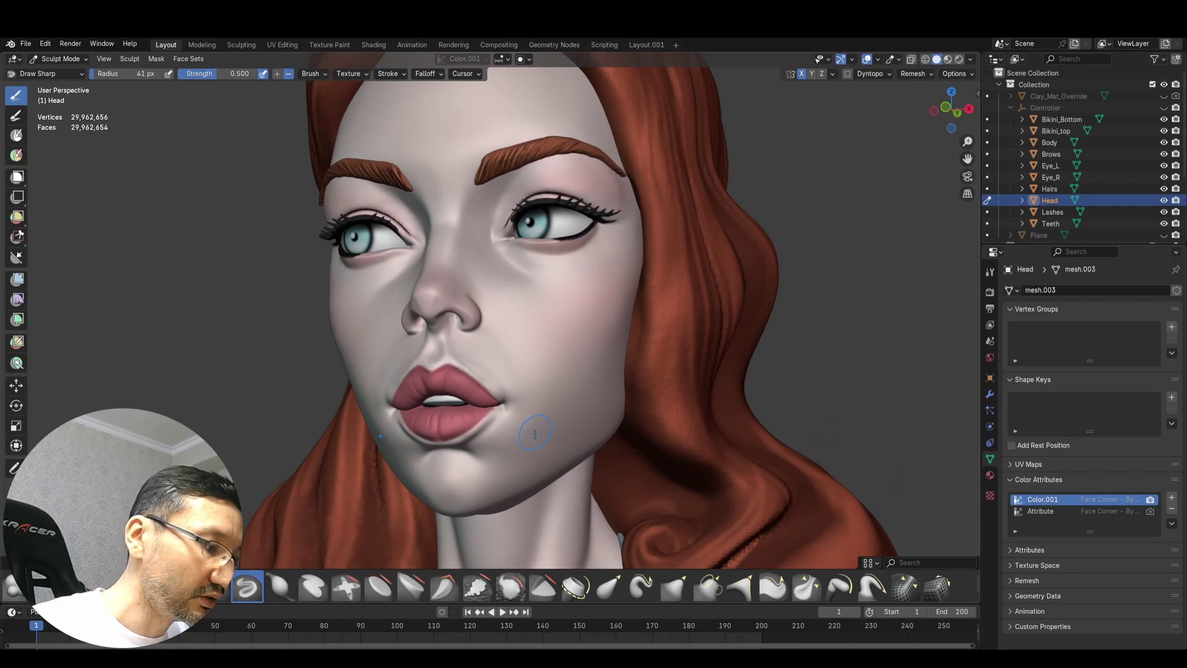
{"action": "left_click_drag", "start_coordinate": [535, 427], "coordinate": [590, 321]}
{"action": "key", "text": "ctrl+z"}
- Pull back to a three-quarter view of the whole head and bring up the mode pie menu
{"action": "scroll", "coordinate": [577, 346], "scroll_direction": "down", "scroll_amount": 2}
{"action": "middle_click_drag", "start_coordinate": [578, 347], "coordinate": [689, 399]}
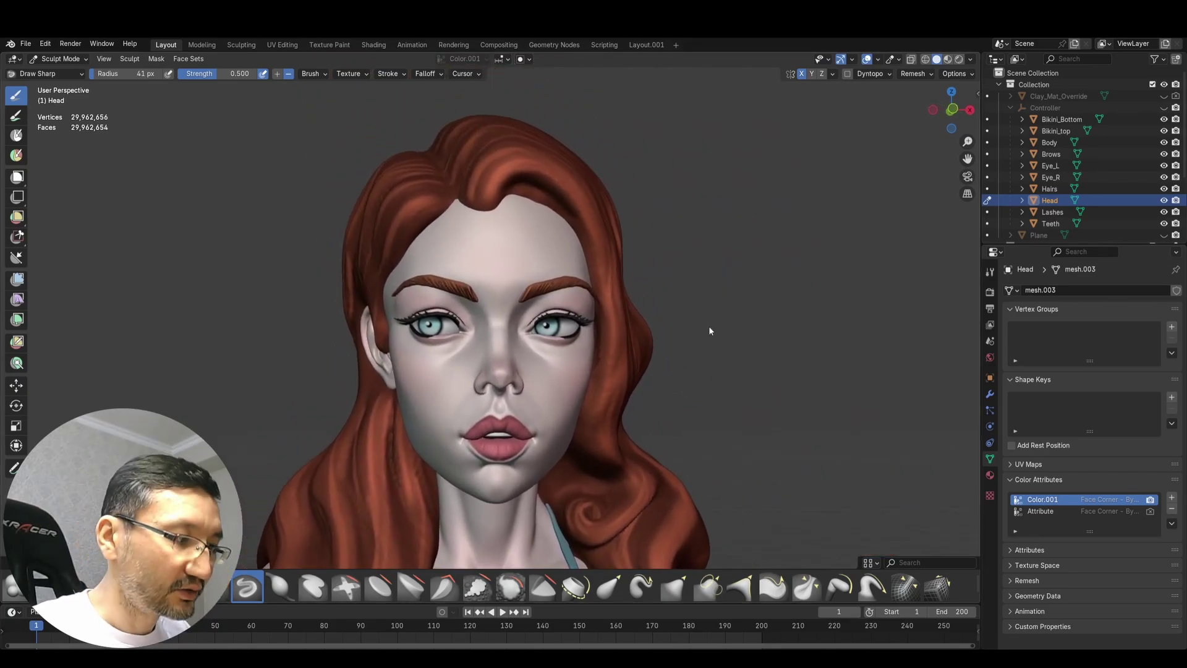
{"action": "middle_click_drag", "start_coordinate": [709, 328], "coordinate": [690, 336]}
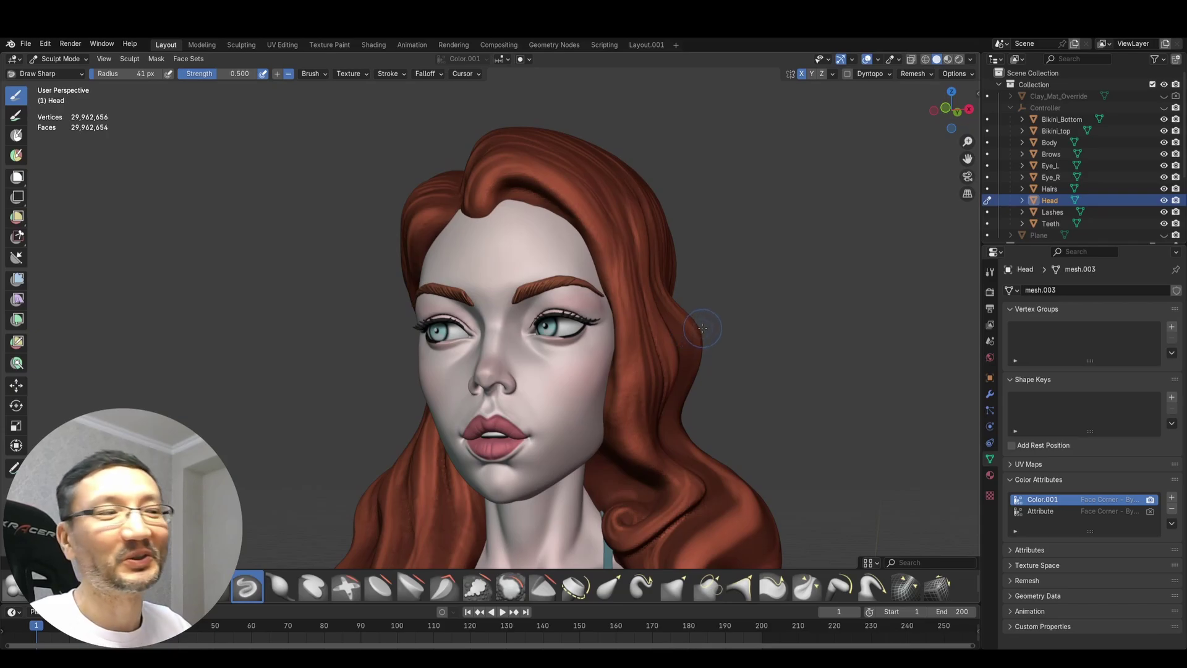
{"action": "key", "text": "ctrl+Tab"}
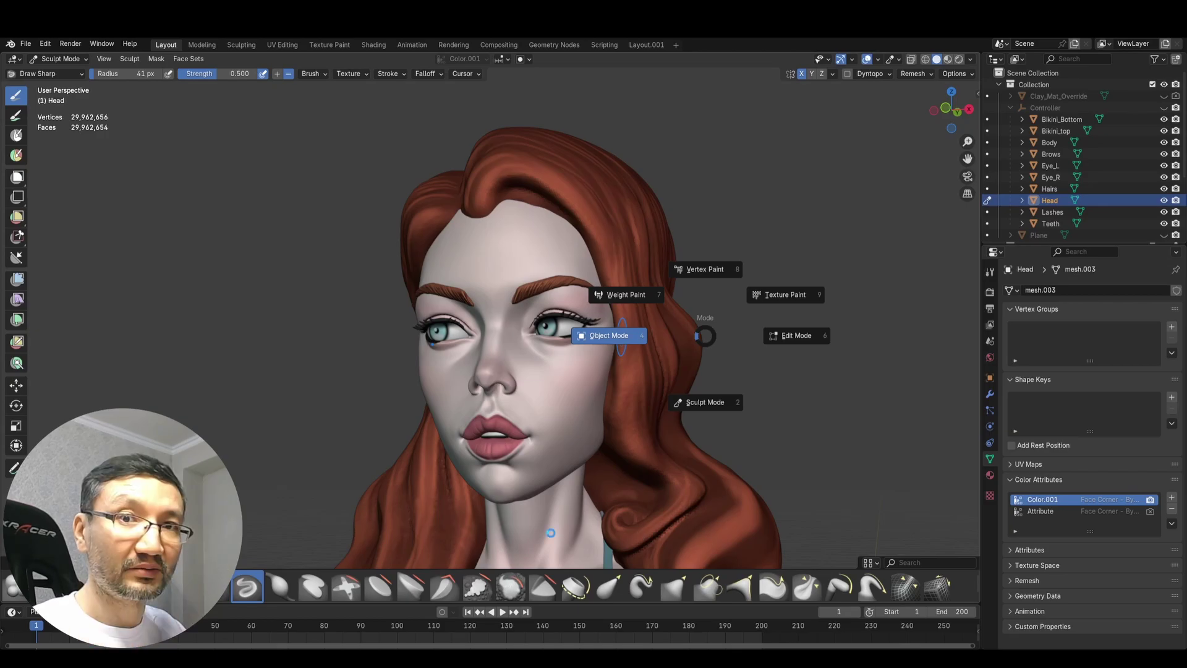
- Switch the head to Object Mode, then reopen the stylized character file from recent files in Blender 4.3
{"action": "left_click", "coordinate": [596, 405]}
{"action": "middle_click_drag", "start_coordinate": [589, 381], "coordinate": [674, 365]}
{"action": "scroll", "coordinate": [612, 297], "scroll_direction": "up", "scroll_amount": 4}
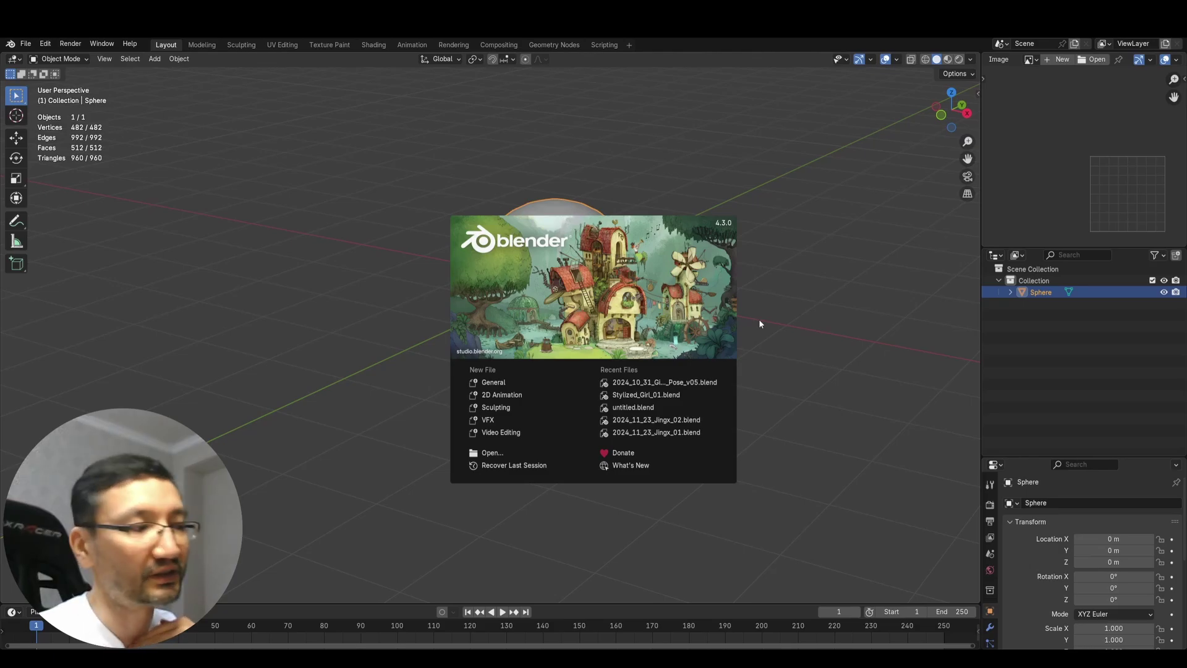
{"action": "left_click", "coordinate": [655, 382]}
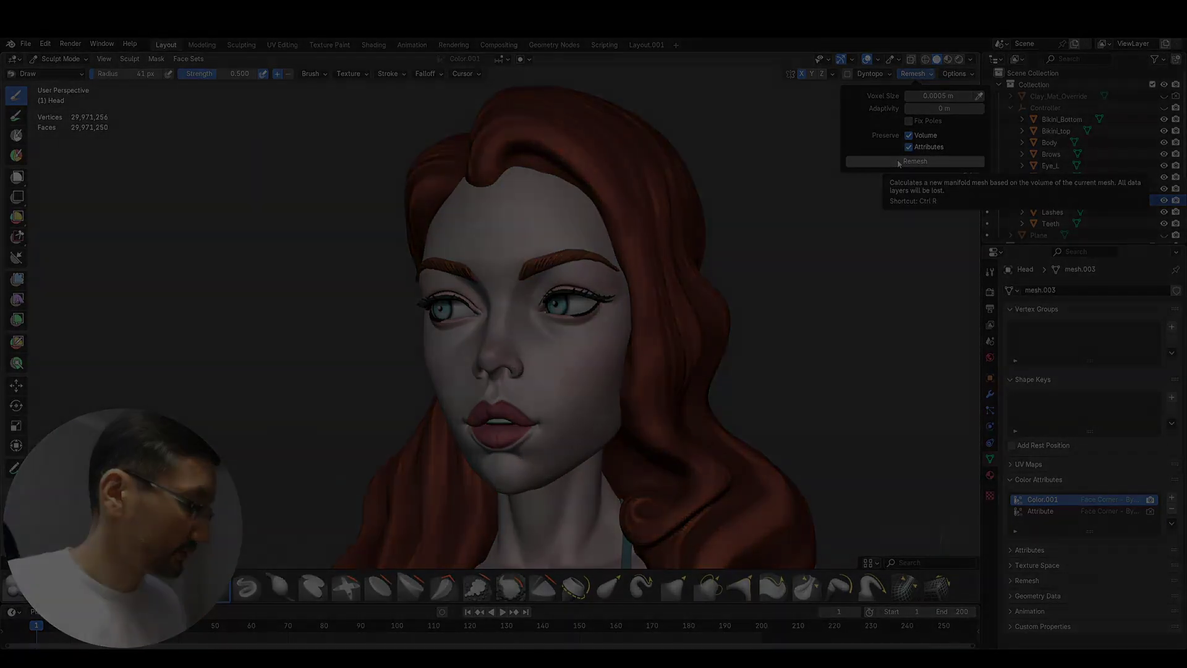
- Run the voxel remesh at 0.0005 m, bringing the head to 58,734,056 vertices and 58,734,054 faces
{"action": "left_click", "coordinate": [900, 162]}
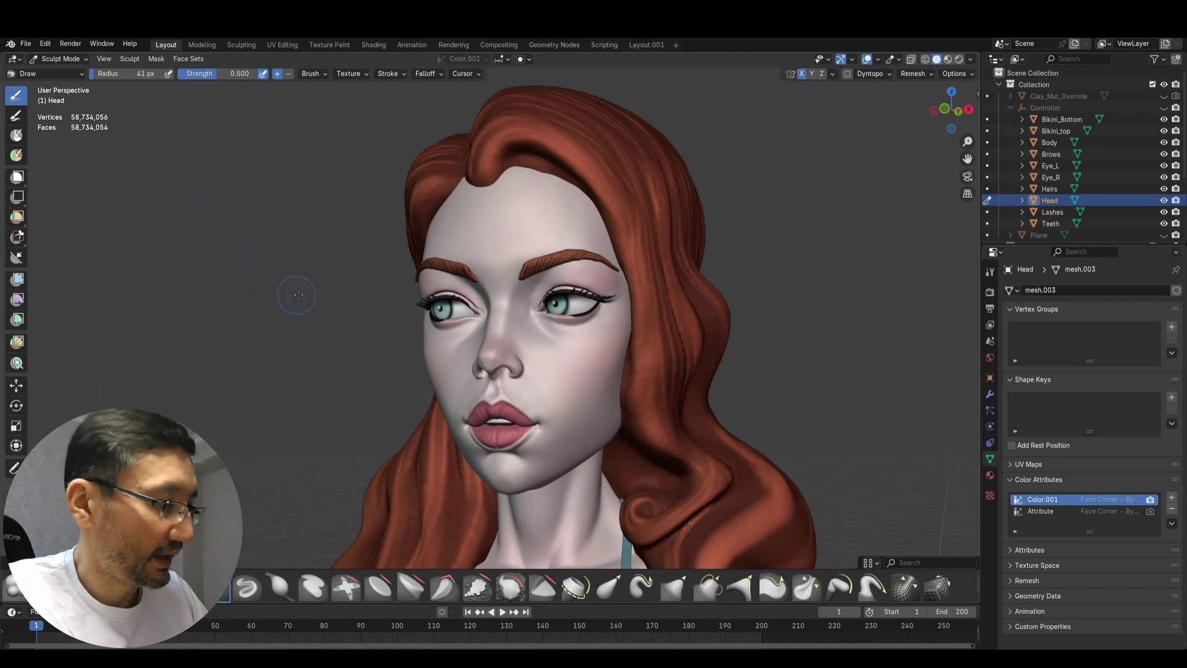
- Frame the face nearly frontally and test a Draw stroke across the cheek, then undo it
{"action": "mouse_move", "coordinate": [321, 296]}
{"action": "middle_mouse_down"}
{"action": "mouse_move", "coordinate": [350, 292]}
{"action": "mouse_move", "coordinate": [328, 333]}
{"action": "middle_mouse_up"}
{"action": "scroll", "coordinate": [327, 333], "scroll_direction": "up", "scroll_amount": 5}
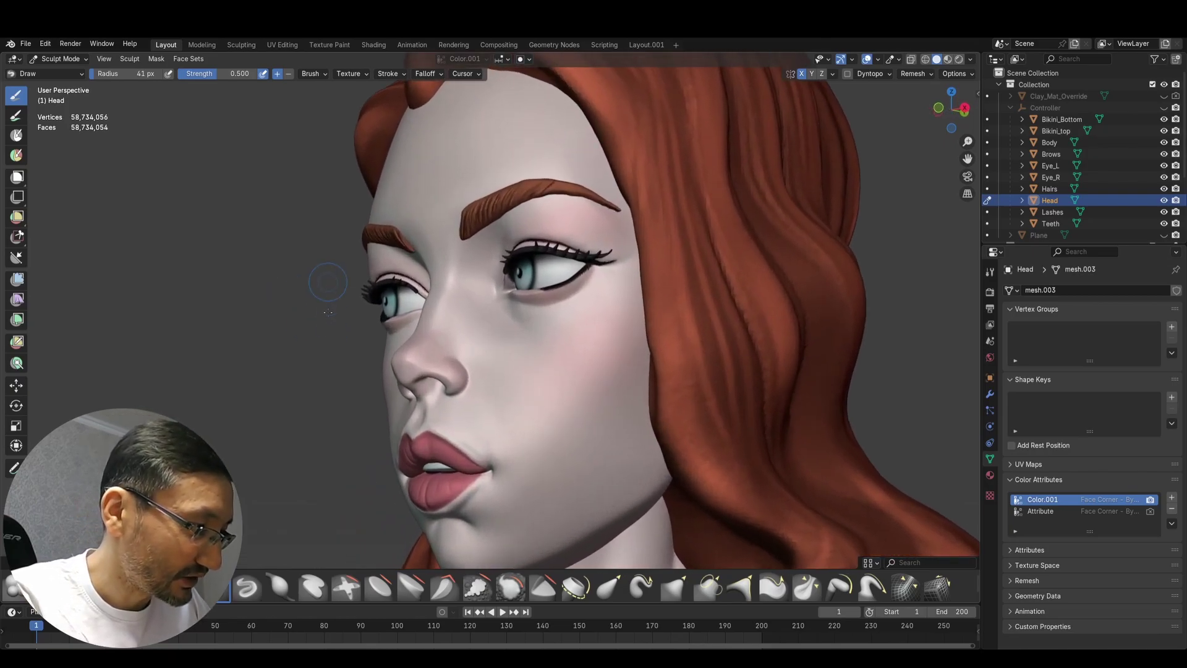
{"action": "mouse_move", "coordinate": [325, 266]}
{"action": "middle_mouse_down", "text": "shift"}
{"action": "mouse_move", "coordinate": [318, 213]}
{"action": "mouse_move", "coordinate": [316, 257]}
{"action": "mouse_move", "coordinate": [335, 238]}
{"action": "middle_mouse_up", "text": "shift"}
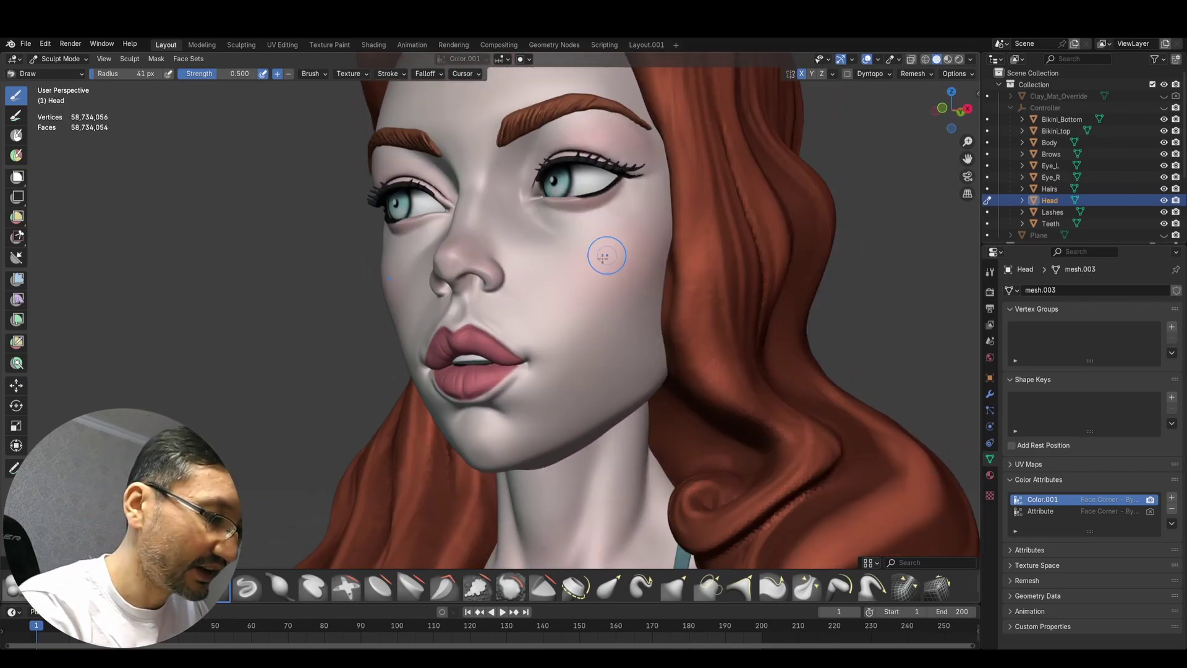
{"action": "scroll", "coordinate": [581, 346], "scroll_direction": "up", "scroll_amount": 3}
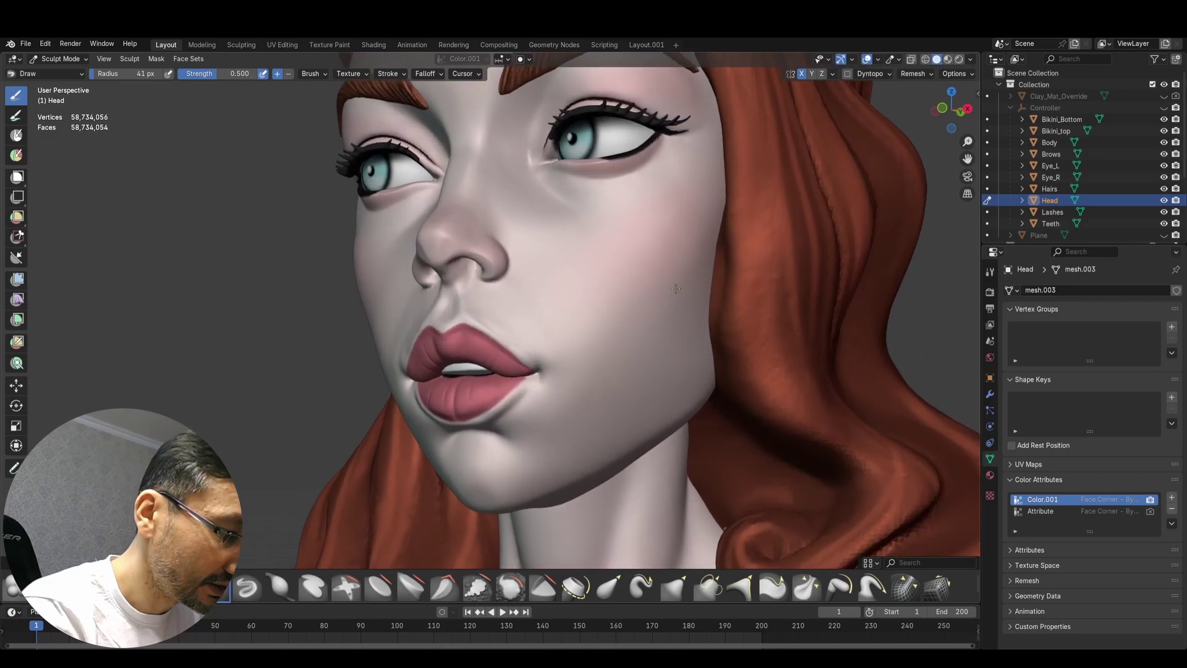
{"action": "left_click_drag", "start_coordinate": [586, 373], "coordinate": [666, 276]}
{"action": "key", "text": "ctrl+z"}
- Switch to the Draw Sharp brush and carve test creases across the cheek, undoing them
{"action": "key", "text": "2"}
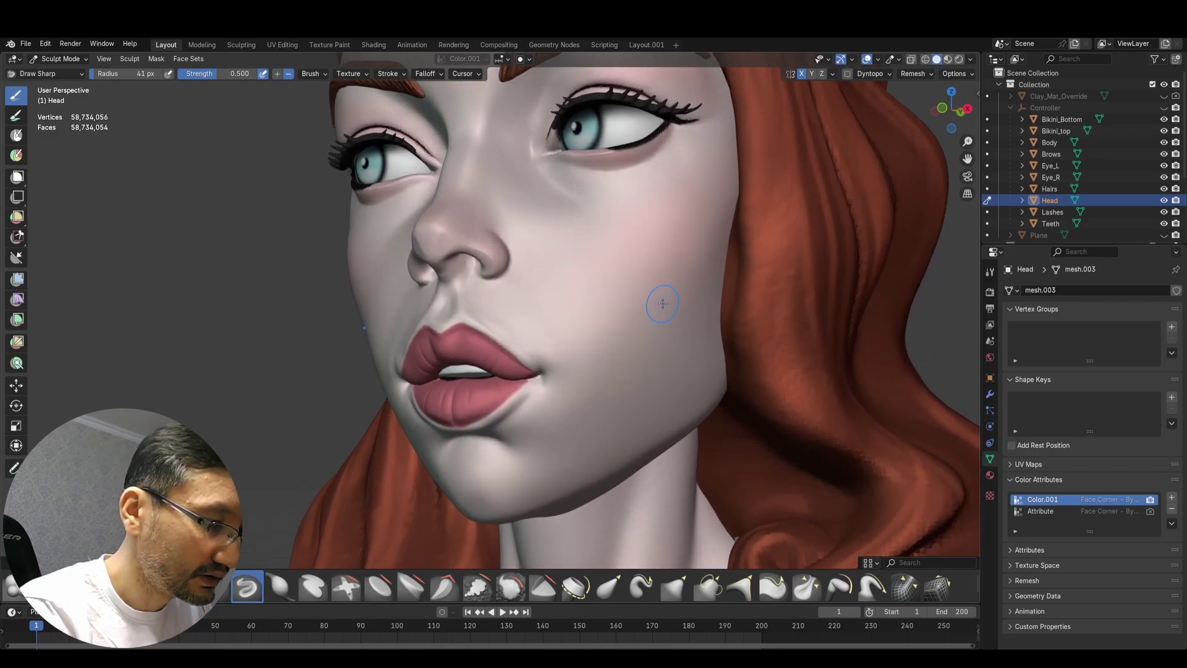
{"action": "left_click_drag", "start_coordinate": [593, 362], "coordinate": [665, 277]}
{"action": "middle_click_drag", "start_coordinate": [671, 323], "coordinate": [647, 324]}
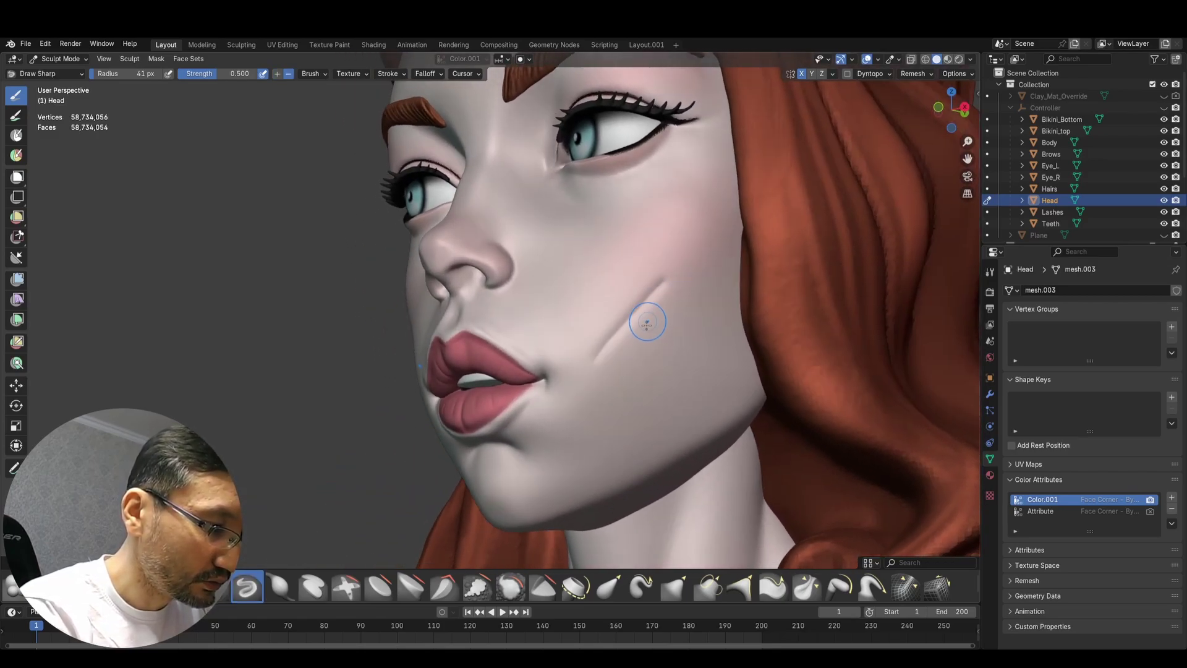
{"action": "key", "text": "ctrl+z"}
{"action": "mouse_move", "coordinate": [595, 390]}
{"action": "left_mouse_down"}
{"action": "mouse_move", "coordinate": [633, 335]}
{"action": "mouse_move", "coordinate": [699, 280]}
{"action": "mouse_move", "coordinate": [645, 360]}
{"action": "mouse_move", "coordinate": [679, 413]}
{"action": "left_mouse_up"}
{"action": "key", "text": "ctrl+z"}
{"action": "key", "text": "ctrl+z"}
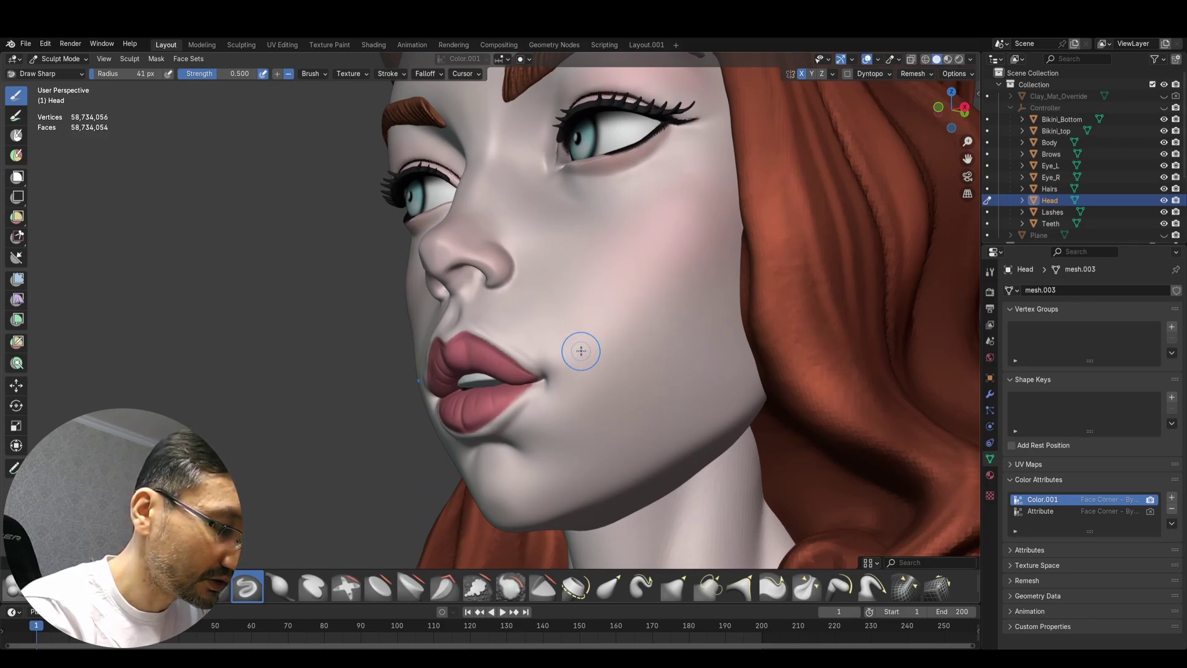
- Carve three parallel creases up the cheek, undo the third, and turn to a frontal view
{"action": "left_click_drag", "start_coordinate": [580, 358], "coordinate": [636, 299]}
{"action": "left_click_drag", "start_coordinate": [595, 397], "coordinate": [708, 254]}
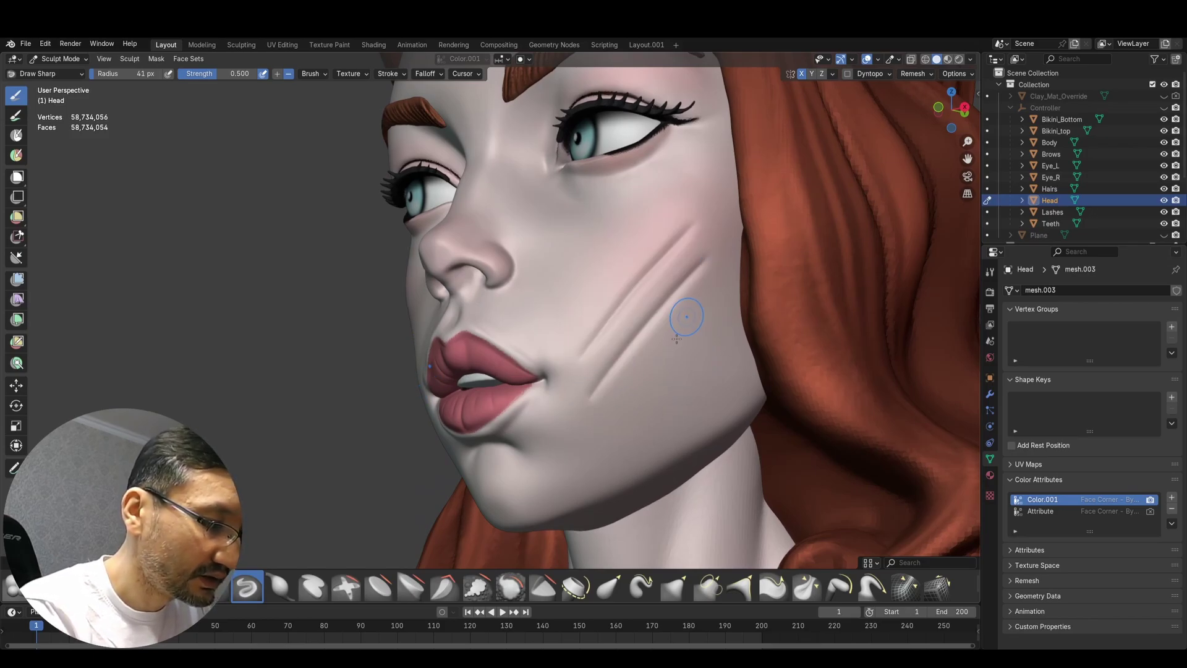
{"action": "left_click_drag", "start_coordinate": [598, 433], "coordinate": [711, 312]}
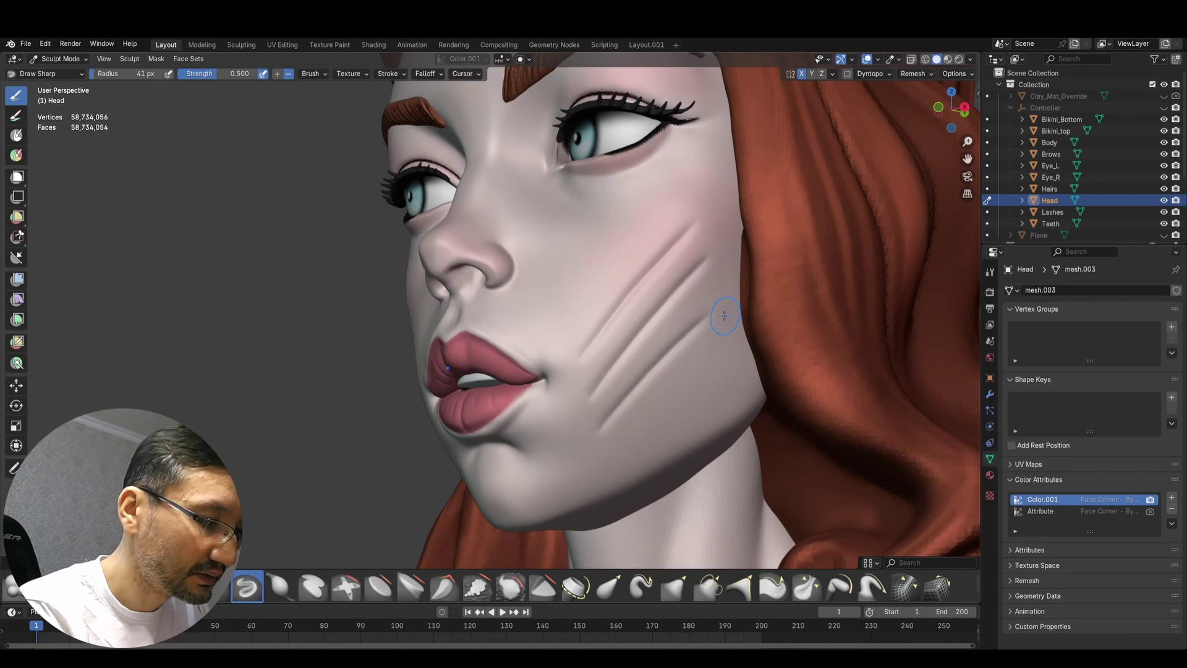
{"action": "key", "text": "ctrl+z"}
{"action": "key", "text": "ctrl+z"}
{"action": "key", "text": "ctrl+z"}
{"action": "middle_click_drag", "start_coordinate": [710, 324], "coordinate": [694, 266]}
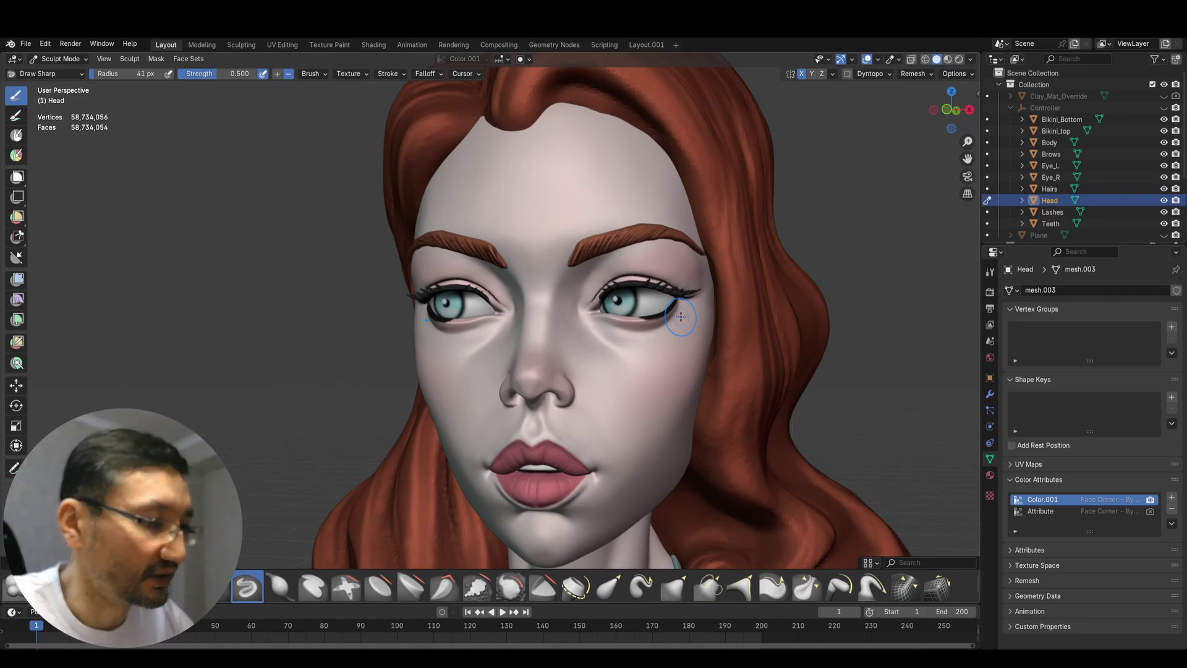
- Switch to Object Mode, then zoom out and orbit to frame the full figure with the head near the top
{"action": "key", "text": "ctrl+Tab"}
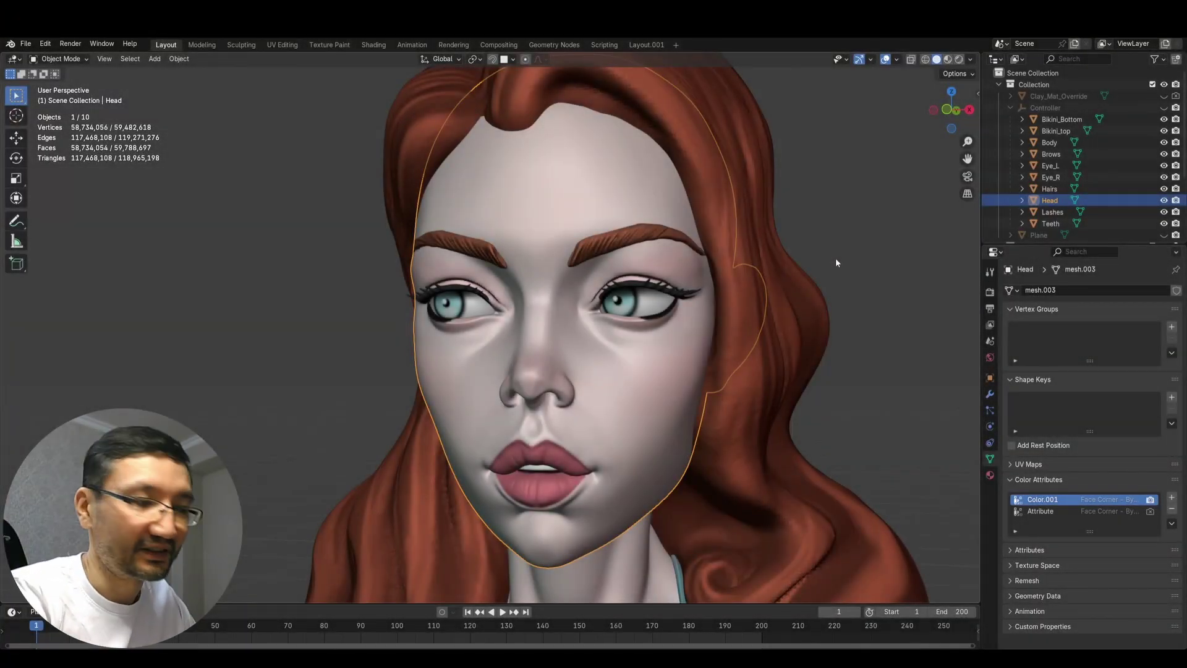
{"action": "middle_click_drag", "start_coordinate": [876, 256], "coordinate": [766, 259]}
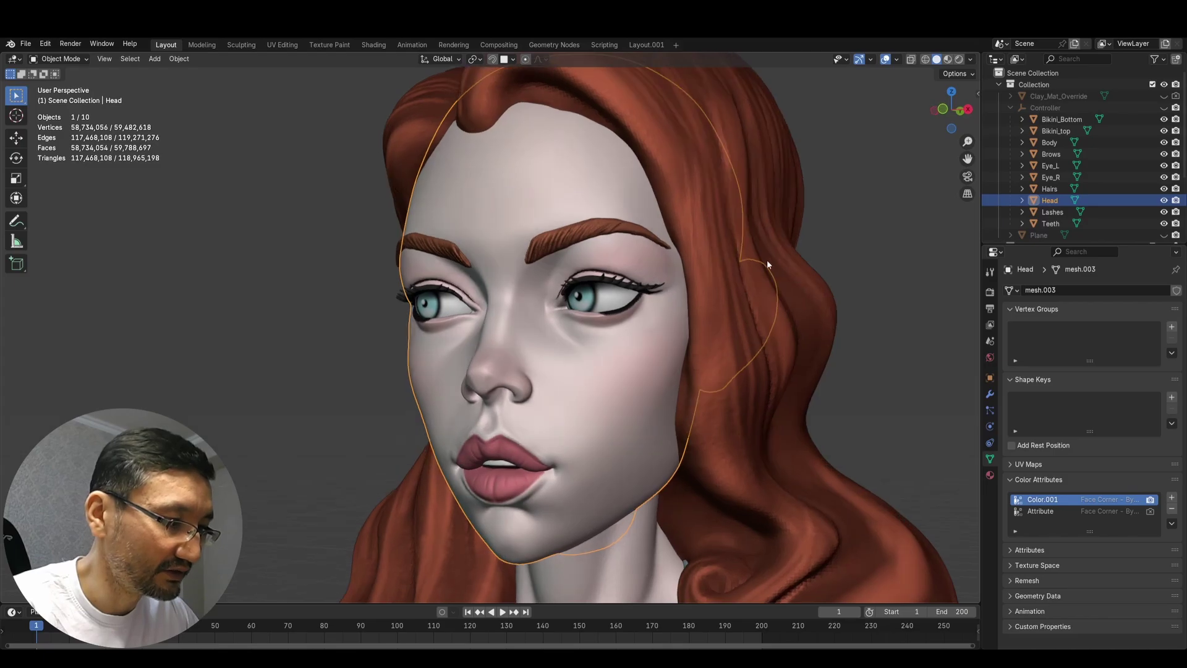
{"action": "scroll", "coordinate": [758, 305], "scroll_direction": "down", "scroll_amount": 4}
{"action": "scroll", "coordinate": [721, 388], "scroll_direction": "down", "scroll_amount": 2}
{"action": "middle_click_drag", "start_coordinate": [722, 388], "coordinate": [750, 227], "text": "shift"}
{"action": "scroll", "coordinate": [732, 346], "scroll_direction": "down", "scroll_amount": 5}
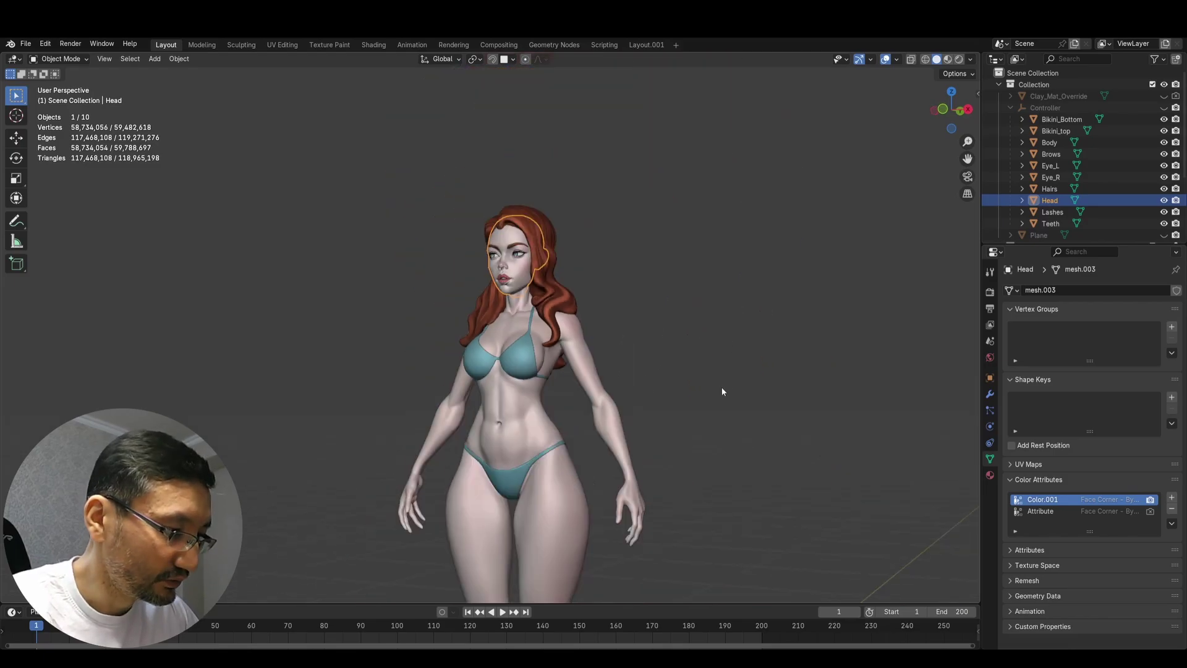
{"action": "middle_click_drag", "start_coordinate": [732, 307], "coordinate": [690, 297], "text": "shift"}
{"action": "scroll", "coordinate": [711, 300], "scroll_direction": "down", "scroll_amount": 3}
{"action": "scroll", "coordinate": [690, 297], "scroll_direction": "up", "scroll_amount": 2}
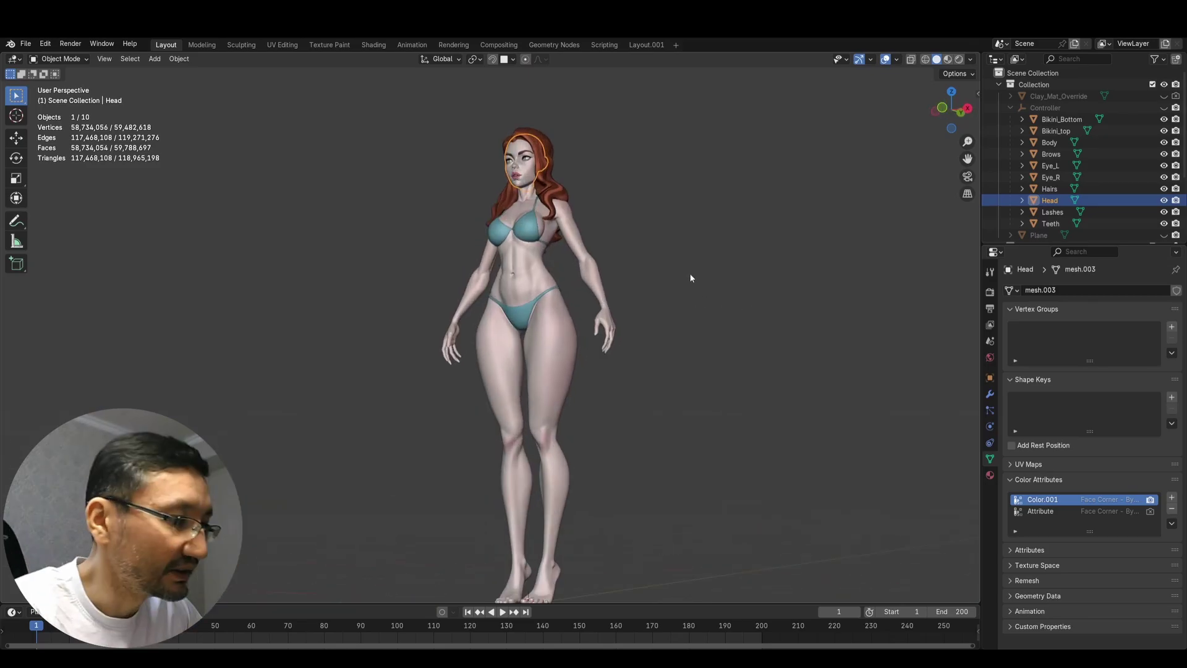
{"action": "middle_click_drag", "start_coordinate": [702, 248], "coordinate": [715, 317]}
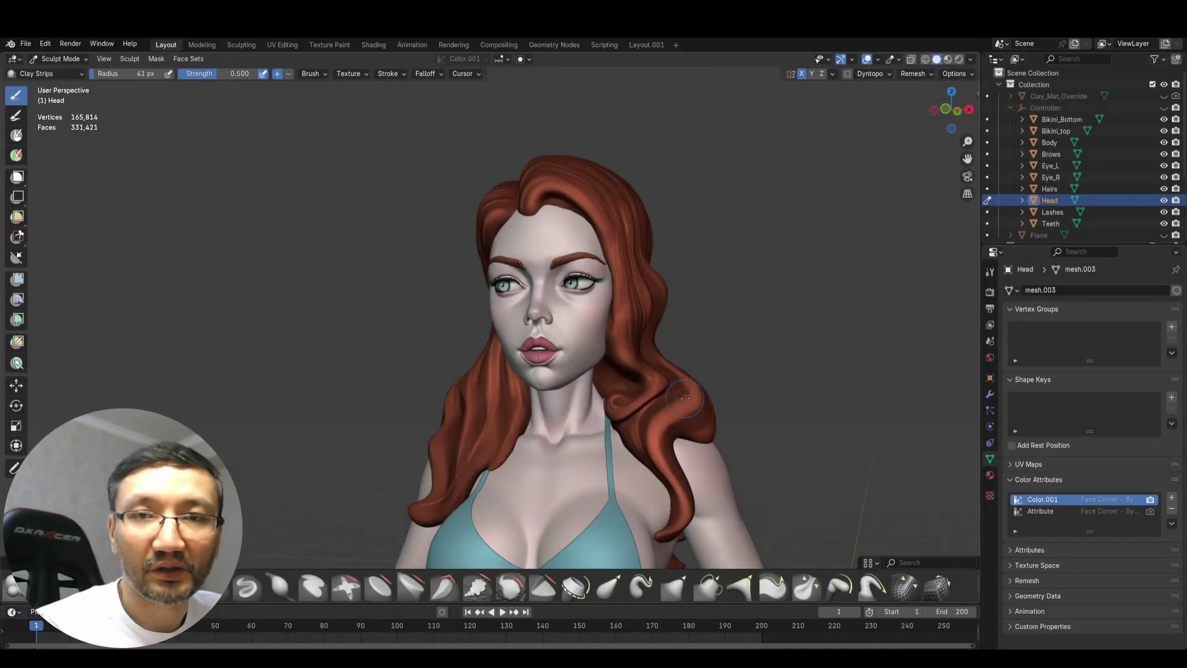
- Lay two test Clay Strips strokes on the cheek and undo them
{"action": "mouse_move", "coordinate": [748, 344]}
{"action": "middle_mouse_down"}
{"action": "mouse_move", "coordinate": [749, 354]}
{"action": "mouse_move", "coordinate": [728, 349]}
{"action": "mouse_move", "coordinate": [717, 335]}
{"action": "middle_mouse_up"}
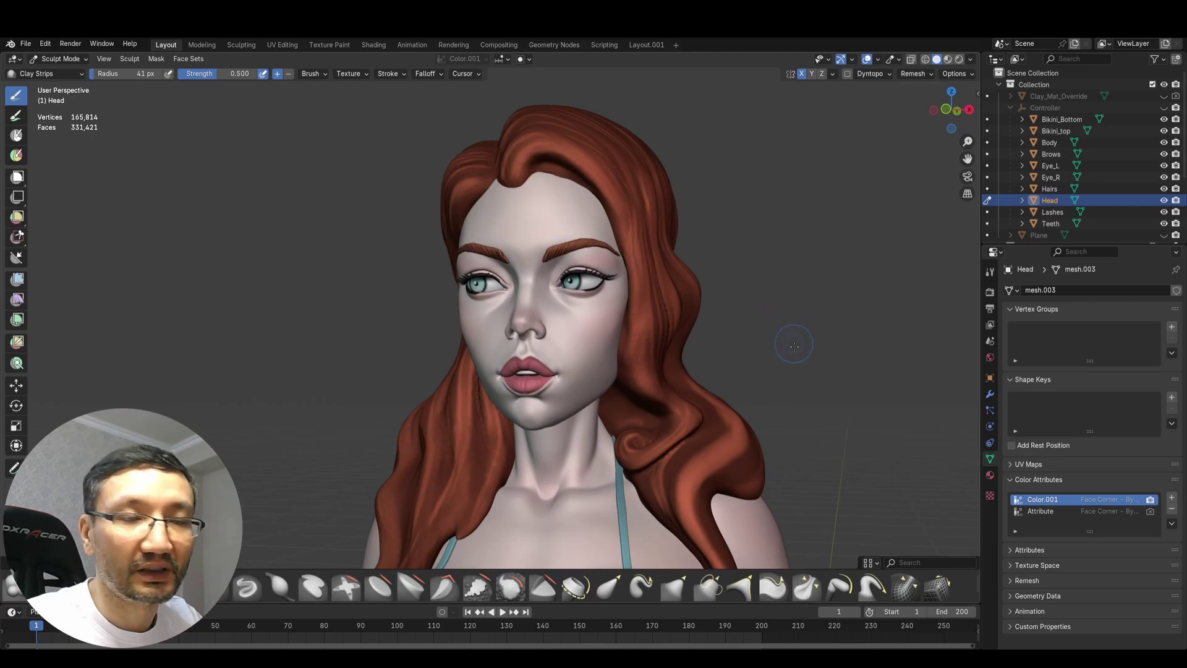
{"action": "middle_click_drag", "start_coordinate": [794, 346], "coordinate": [775, 338]}
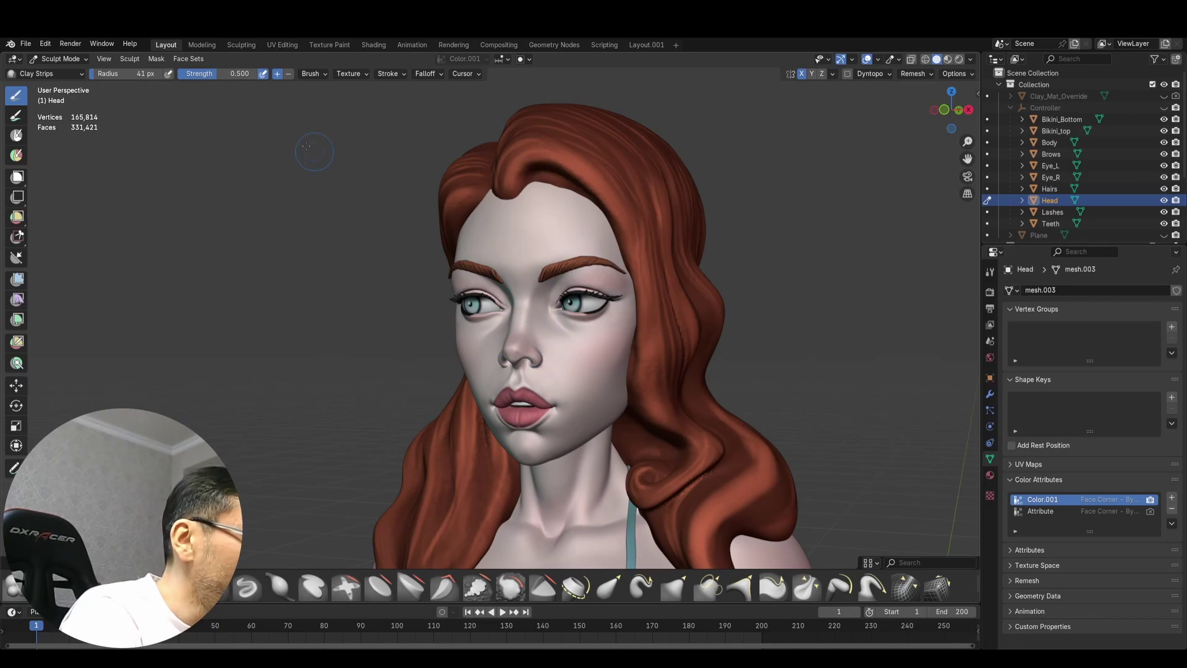
{"action": "middle_click_drag", "start_coordinate": [737, 277], "coordinate": [736, 251], "text": "ctrl"}
{"action": "left_click_drag", "start_coordinate": [580, 403], "coordinate": [621, 349]}
{"action": "middle_click_drag", "start_coordinate": [668, 342], "coordinate": [644, 331]}
{"action": "left_click_drag", "start_coordinate": [590, 421], "coordinate": [646, 365]}
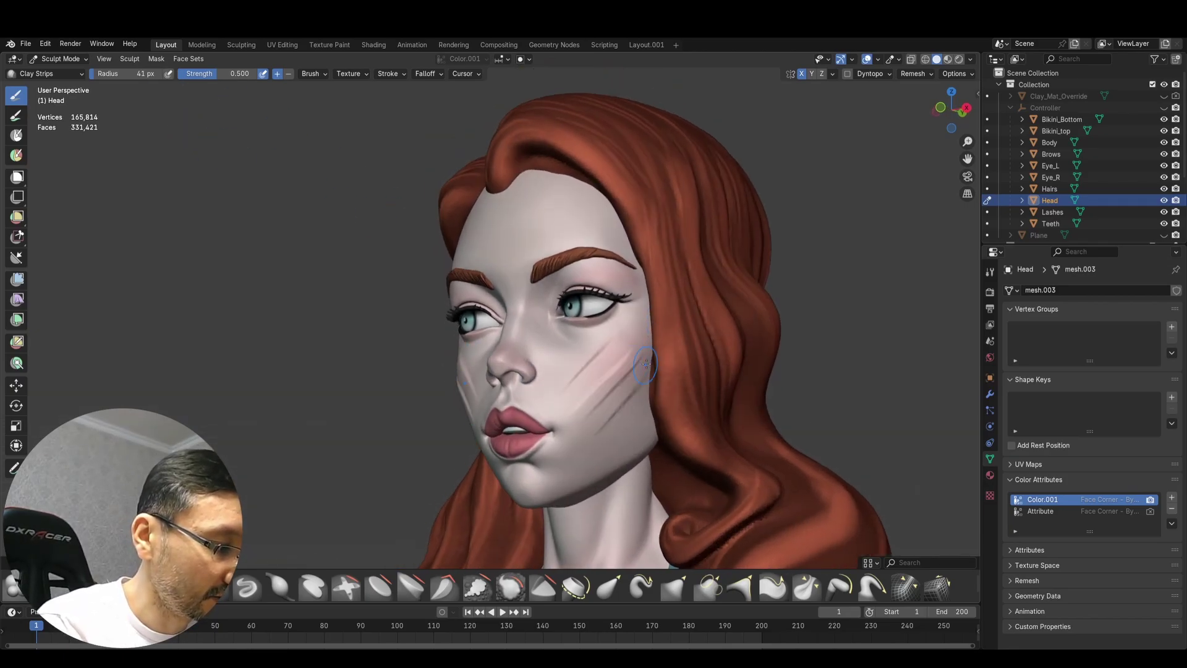
{"action": "key", "text": "ctrl+z"}
{"action": "key", "text": "ctrl+z"}
{"action": "middle_click_drag", "start_coordinate": [631, 405], "coordinate": [652, 388]}
{"action": "middle_click_drag", "start_coordinate": [651, 388], "coordinate": [652, 355], "text": "ctrl"}
- Enable pen pressure for the Clay Strips brush radius and reframe the face
{"action": "left_click", "coordinate": [168, 73]}
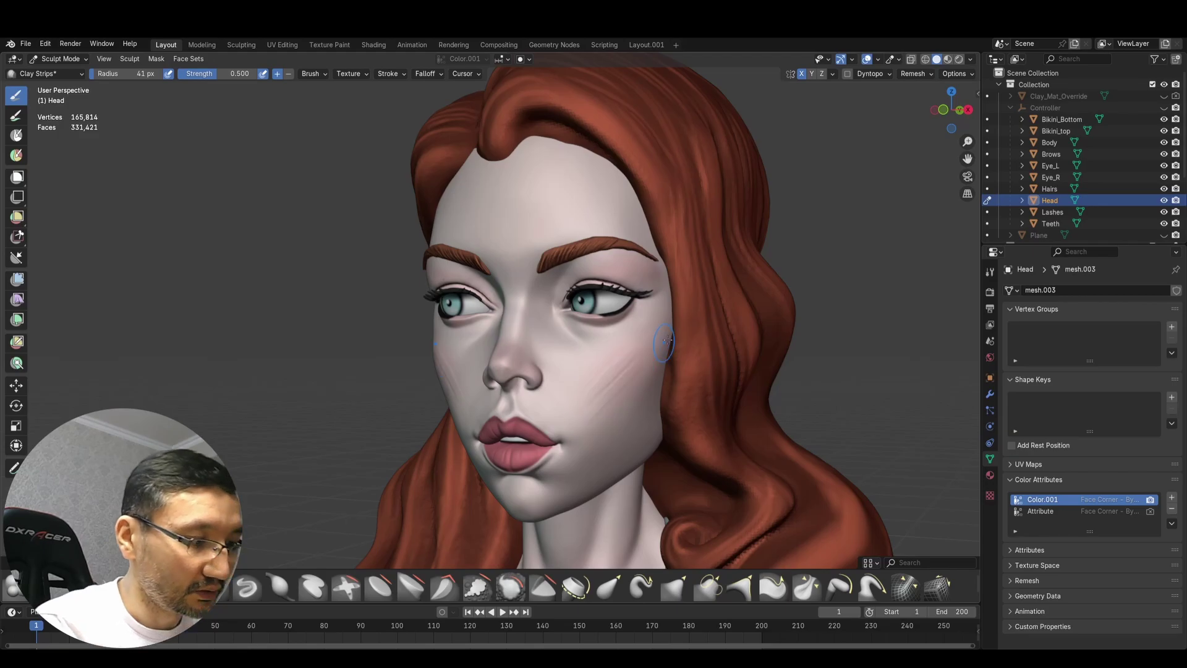
{"action": "scroll", "coordinate": [663, 369], "scroll_direction": "down", "scroll_amount": 3}
{"action": "mouse_move", "coordinate": [662, 371]}
{"action": "middle_mouse_down"}
{"action": "mouse_move", "coordinate": [633, 370]}
{"action": "mouse_move", "coordinate": [612, 337]}
{"action": "mouse_move", "coordinate": [661, 339]}
{"action": "mouse_move", "coordinate": [660, 314]}
{"action": "mouse_move", "coordinate": [694, 307]}
{"action": "mouse_move", "coordinate": [688, 317]}
{"action": "mouse_move", "coordinate": [713, 333]}
{"action": "middle_mouse_up"}
{"action": "scroll", "coordinate": [612, 337], "scroll_direction": "up", "scroll_amount": 3}
{"action": "scroll", "coordinate": [694, 309], "scroll_direction": "down", "scroll_amount": 3}
{"action": "mouse_move", "coordinate": [713, 333]}
{"action": "middle_mouse_down"}
{"action": "mouse_move", "coordinate": [708, 322]}
{"action": "mouse_move", "coordinate": [709, 336]}
{"action": "mouse_move", "coordinate": [696, 337]}
{"action": "middle_mouse_up"}
{"action": "scroll", "coordinate": [713, 336], "scroll_direction": "up", "scroll_amount": 1}
{"action": "scroll", "coordinate": [696, 338], "scroll_direction": "down", "scroll_amount": 2}
- Orbit the head so the face turns toward the camera
{"action": "middle_click_drag", "start_coordinate": [556, 367], "coordinate": [664, 331]}
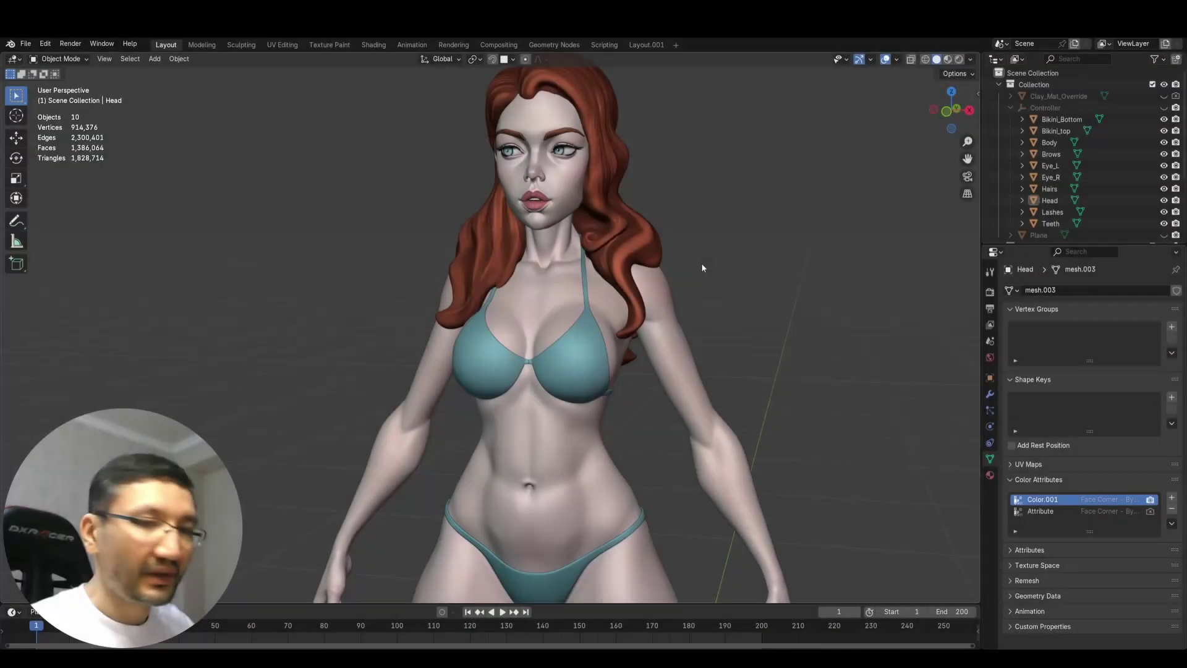
- Select the hair, lift it off the head, and cancel the move so it returns
{"action": "mouse_move", "coordinate": [701, 262]}
{"action": "middle_mouse_down", "text": "shift"}
{"action": "mouse_move", "coordinate": [704, 284]}
{"action": "mouse_move", "coordinate": [692, 259]}
{"action": "mouse_move", "coordinate": [669, 297]}
{"action": "mouse_move", "coordinate": [776, 291]}
{"action": "mouse_move", "coordinate": [424, 294]}
{"action": "mouse_move", "coordinate": [794, 368]}
{"action": "mouse_move", "coordinate": [567, 362]}
{"action": "mouse_move", "coordinate": [707, 339]}
{"action": "mouse_move", "coordinate": [729, 320]}
{"action": "mouse_move", "coordinate": [581, 297]}
{"action": "middle_mouse_up", "text": "shift"}
{"action": "scroll", "coordinate": [736, 340], "scroll_direction": "up", "scroll_amount": 4}
{"action": "left_click", "coordinate": [663, 305]}
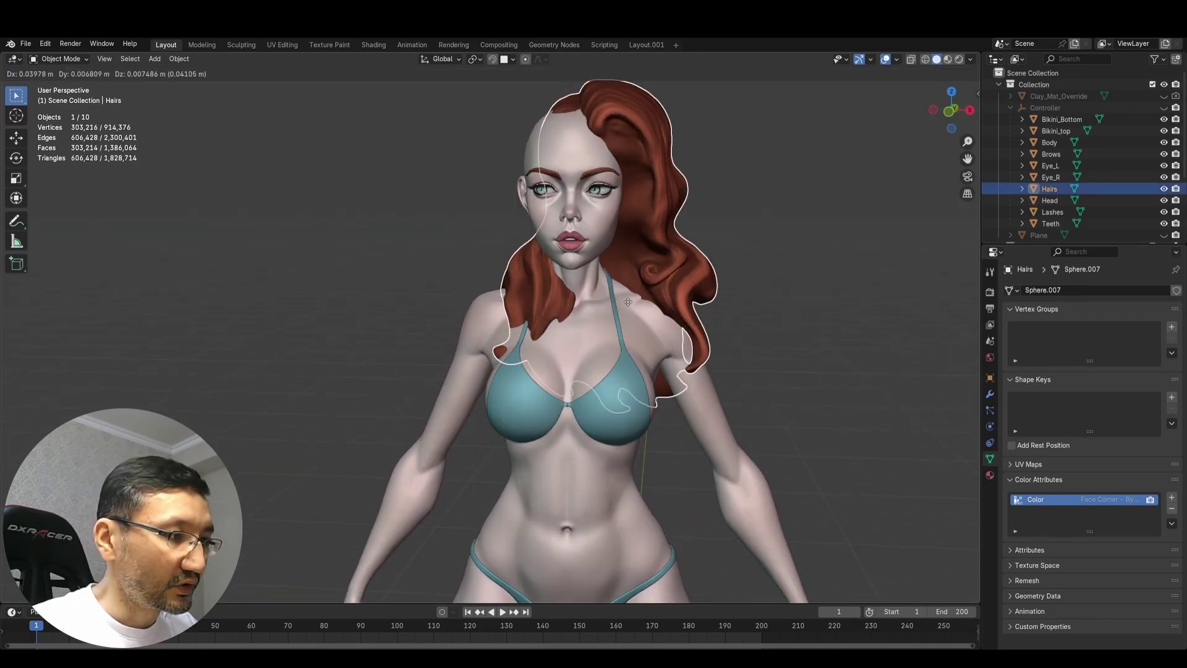
{"action": "key", "text": "g"}
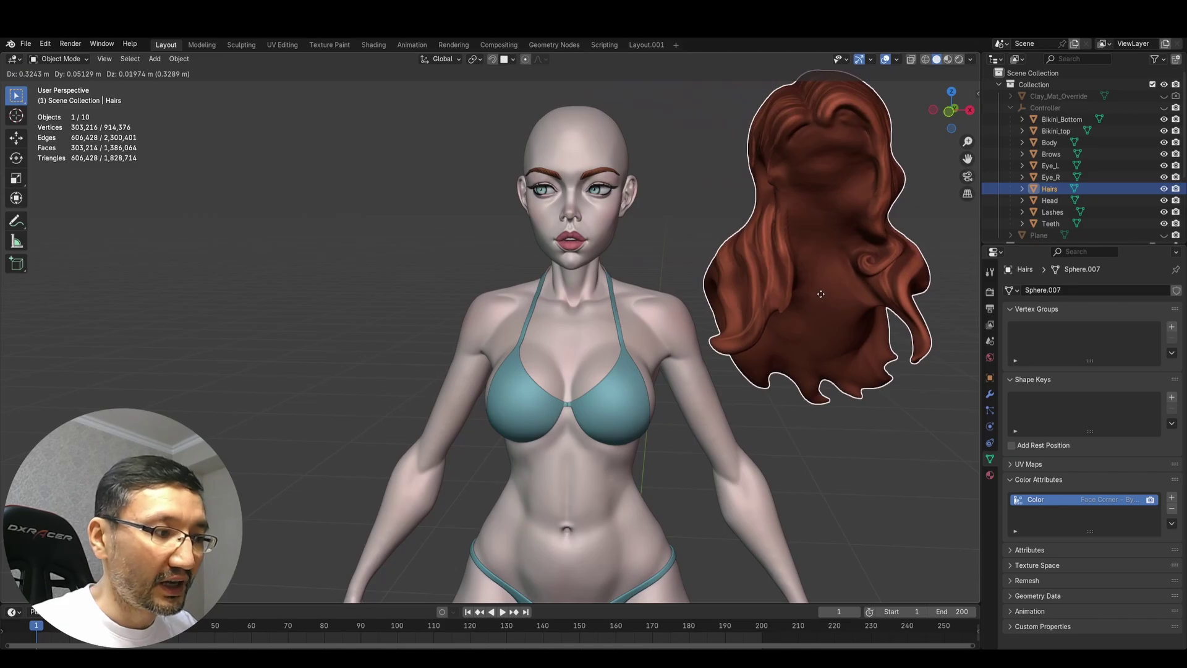
{"action": "right_click", "coordinate": [821, 294]}
- From a straight rear view, lift the hair off the bald head again and put it back
{"action": "middle_click_drag", "start_coordinate": [821, 294], "coordinate": [742, 287]}
{"action": "scroll", "coordinate": [574, 311], "scroll_direction": "down", "scroll_amount": 3}
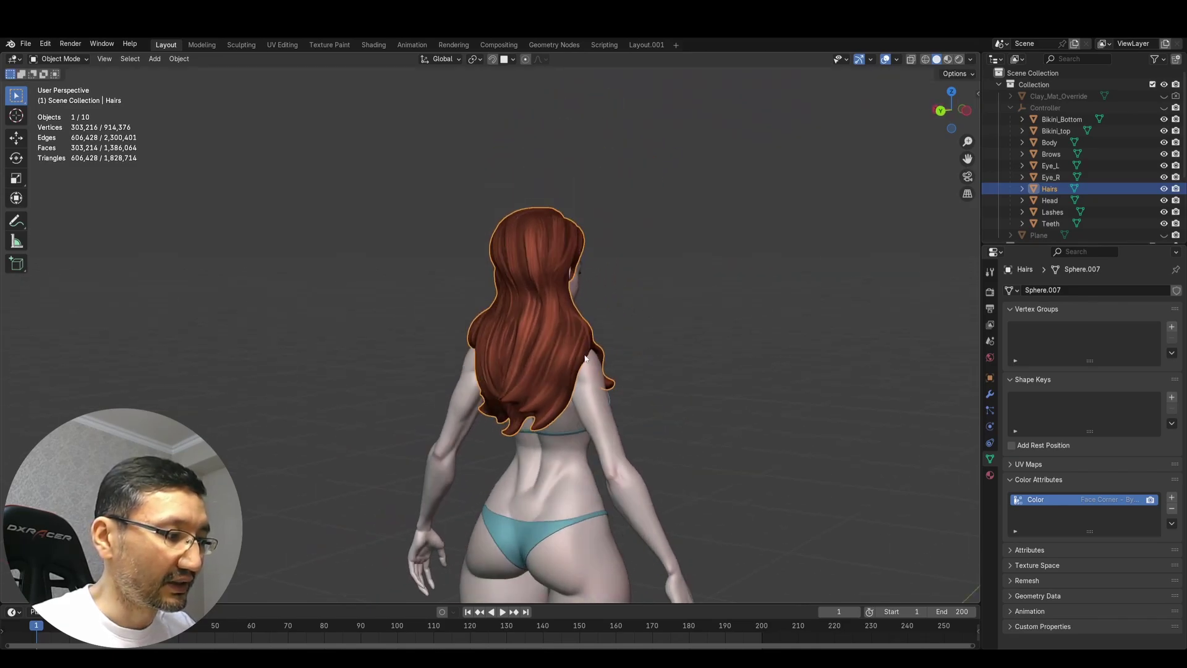
{"action": "middle_click_drag", "start_coordinate": [476, 327], "coordinate": [525, 333]}
{"action": "middle_click_drag", "start_coordinate": [664, 351], "coordinate": [666, 352]}
{"action": "key", "text": "g"}
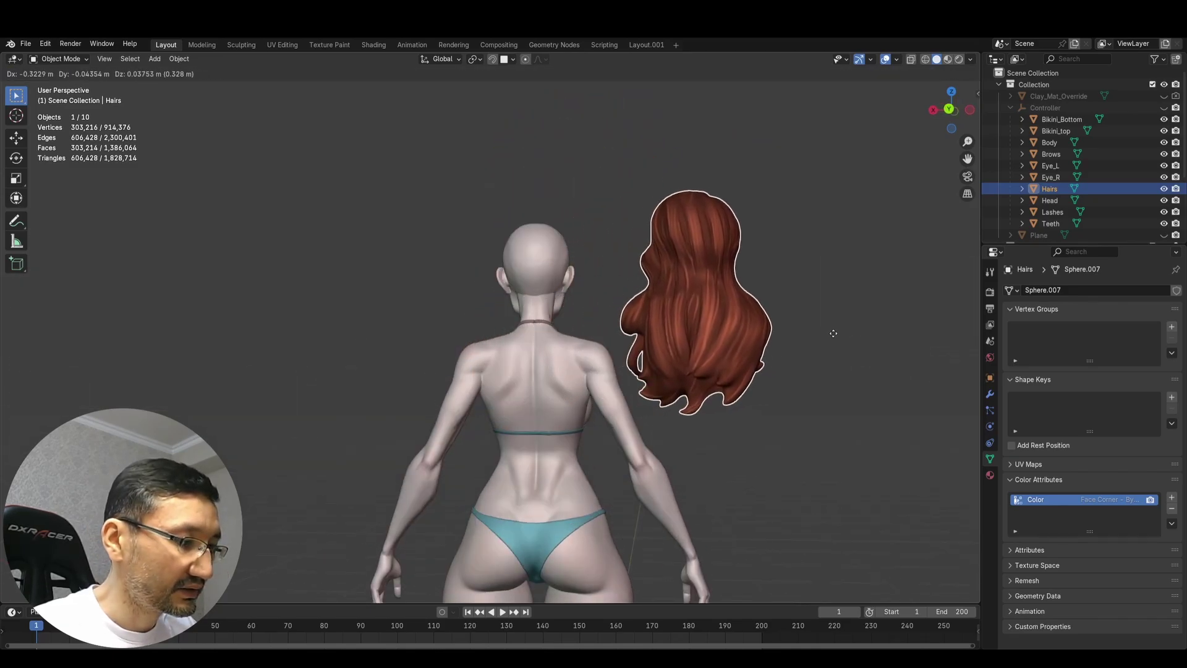
{"action": "right_click", "coordinate": [893, 337]}
- Close in on the face and select the right eye and eyelashes to move them
{"action": "middle_click_drag", "start_coordinate": [893, 337], "coordinate": [738, 323]}
{"action": "middle_click_drag", "start_coordinate": [738, 323], "coordinate": [720, 371], "text": "shift"}
{"action": "scroll", "coordinate": [721, 371], "scroll_direction": "up", "scroll_amount": 6}
{"action": "left_click", "coordinate": [699, 311]}
{"action": "left_click", "coordinate": [700, 304]}
{"action": "key", "text": "g"}
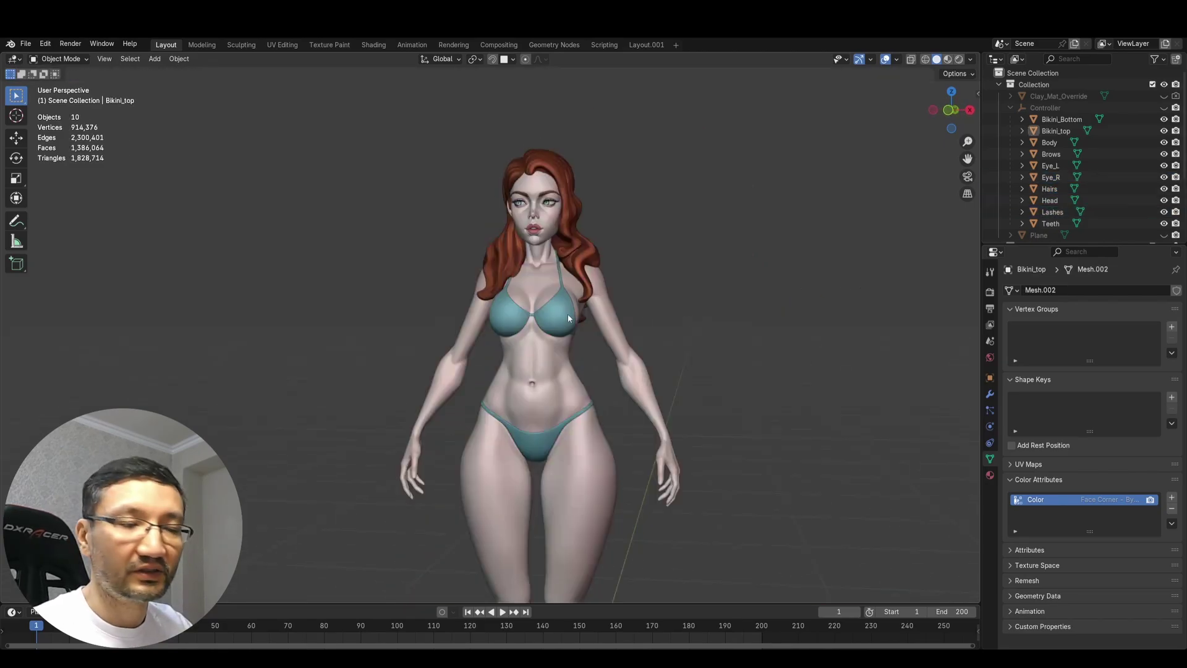
- Select the bikini top and bikini bottom together
{"action": "left_click", "coordinate": [569, 318]}
{"action": "left_click", "coordinate": [543, 448], "text": "shift"}
{"action": "key", "text": "Tab"}
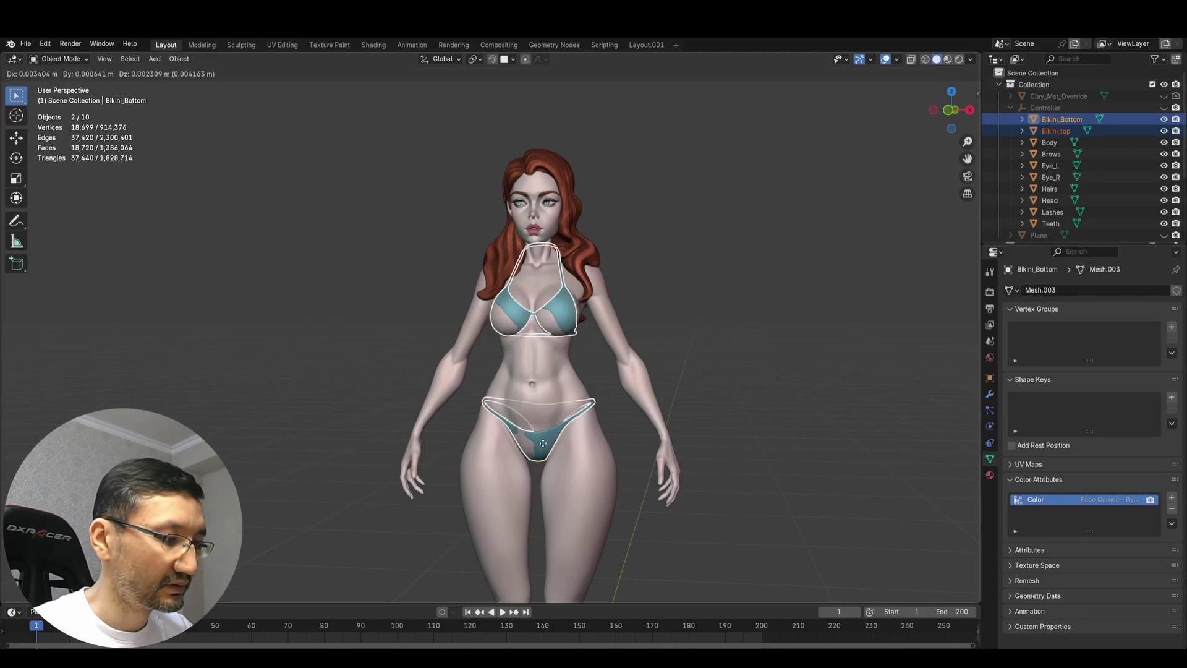